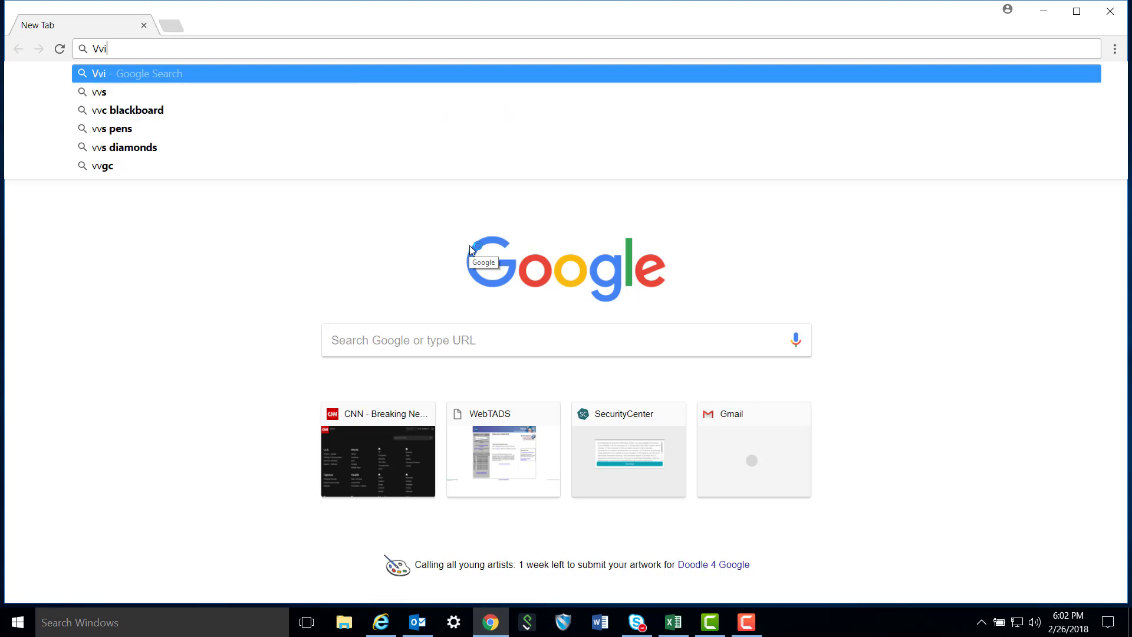
Step: Search the web for "virtual box download" and open the VirtualBox downloads page
{"action": "key", "text": "BackSpace"}
{"action": "key", "text": "BackSpace"}
{"action": "key", "text": "BackSpace"}
{"action": "key", "text": "BackSpace"}
{"action": "key", "text": "BackSpace"}
{"action": "key", "text": "BackSpace"}
{"action": "key", "text": "BackSpace"}
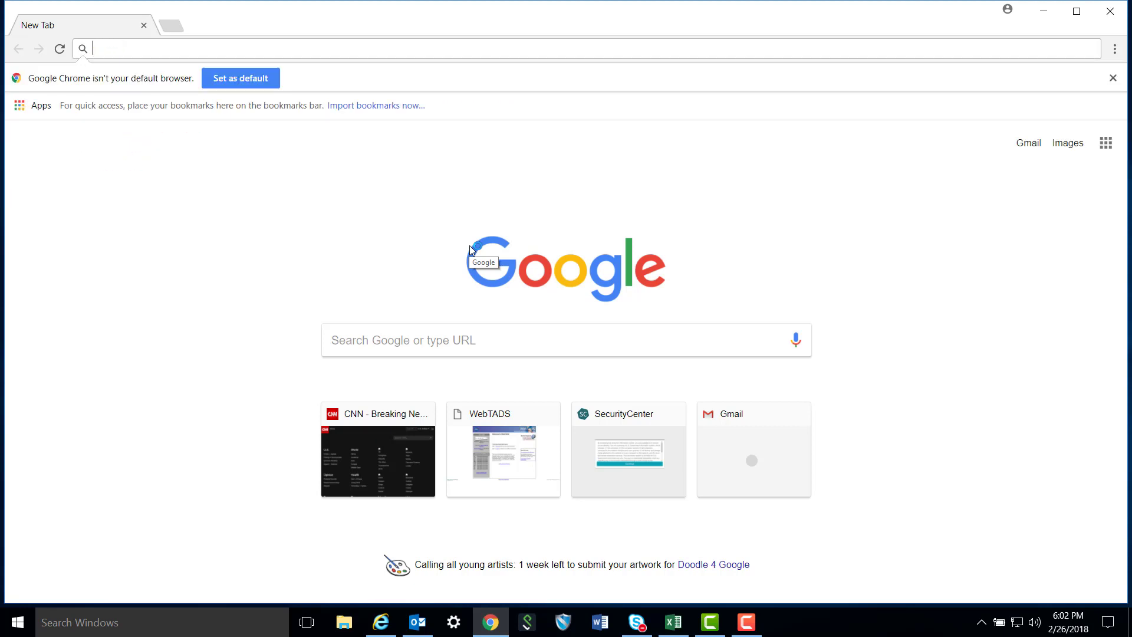
{"action": "type", "text": "virtual box download"}
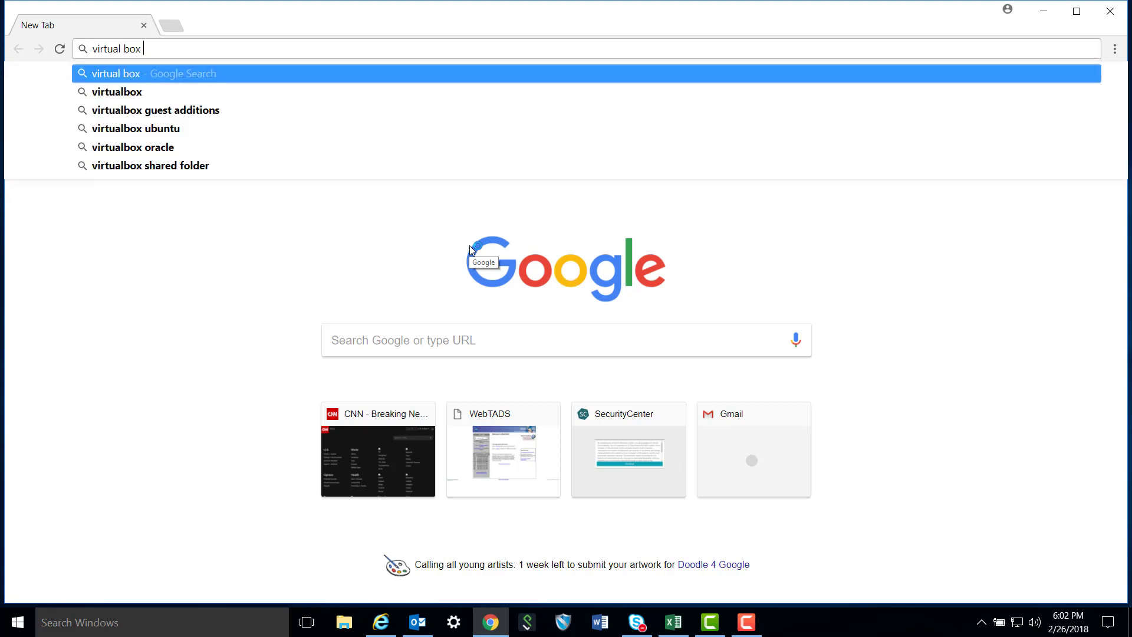
{"action": "key", "text": "Return"}
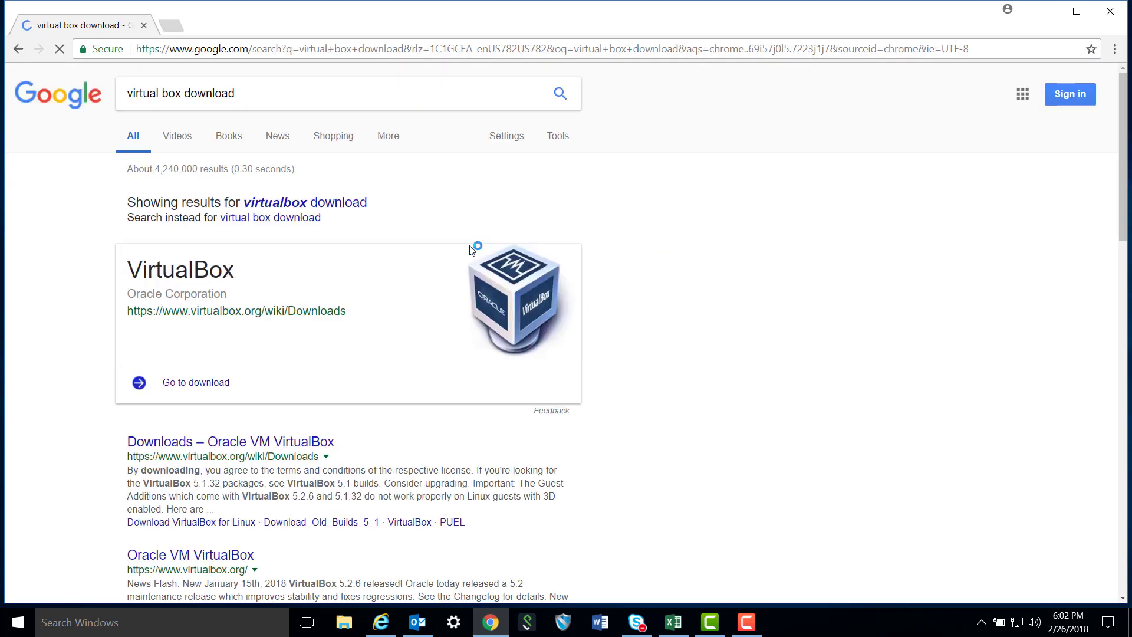
{"action": "left_click", "coordinate": [220, 384]}
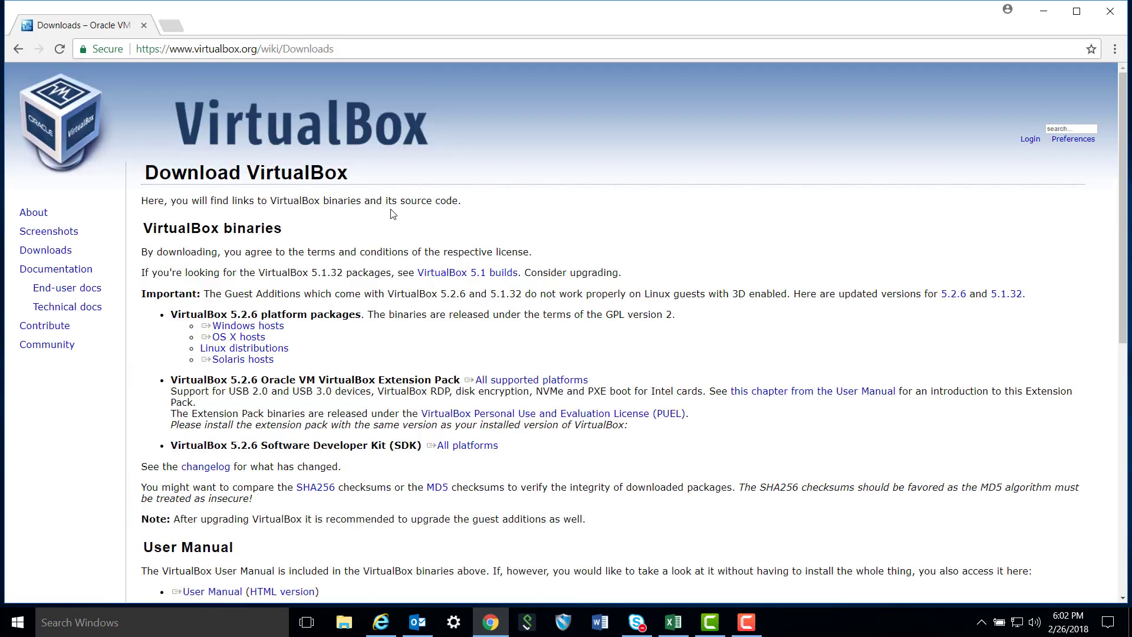
Step: Download the VirtualBox 5.2.6 platform package for Windows hosts and set the installer to open when done
{"action": "scroll", "coordinate": [392, 214], "scroll_direction": "down", "scroll_amount": 2}
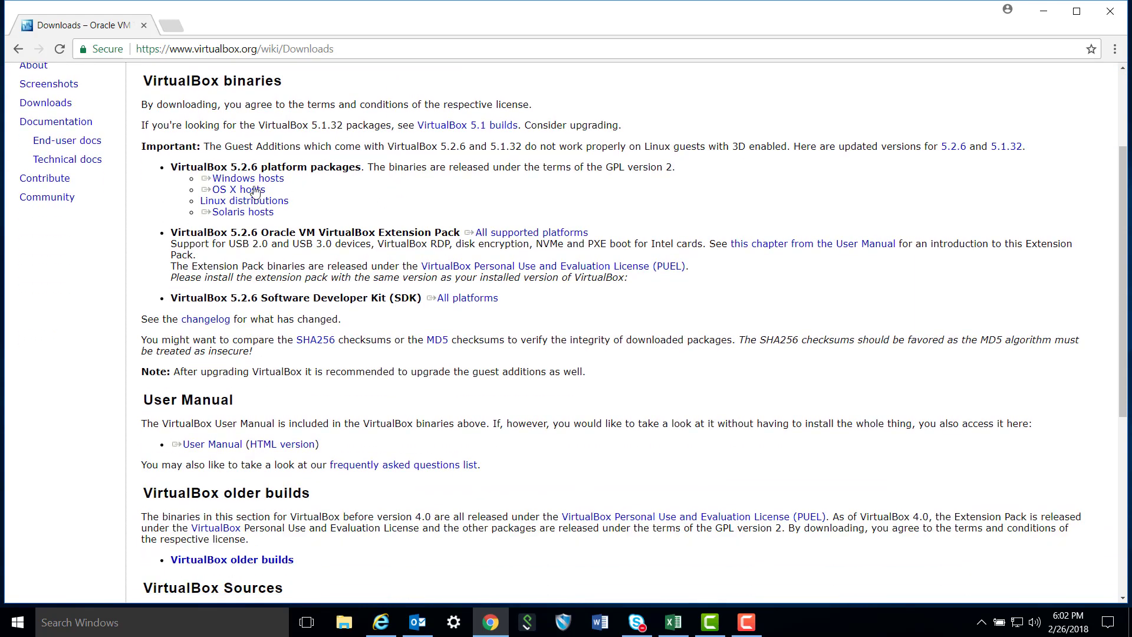
{"action": "left_click", "coordinate": [278, 180]}
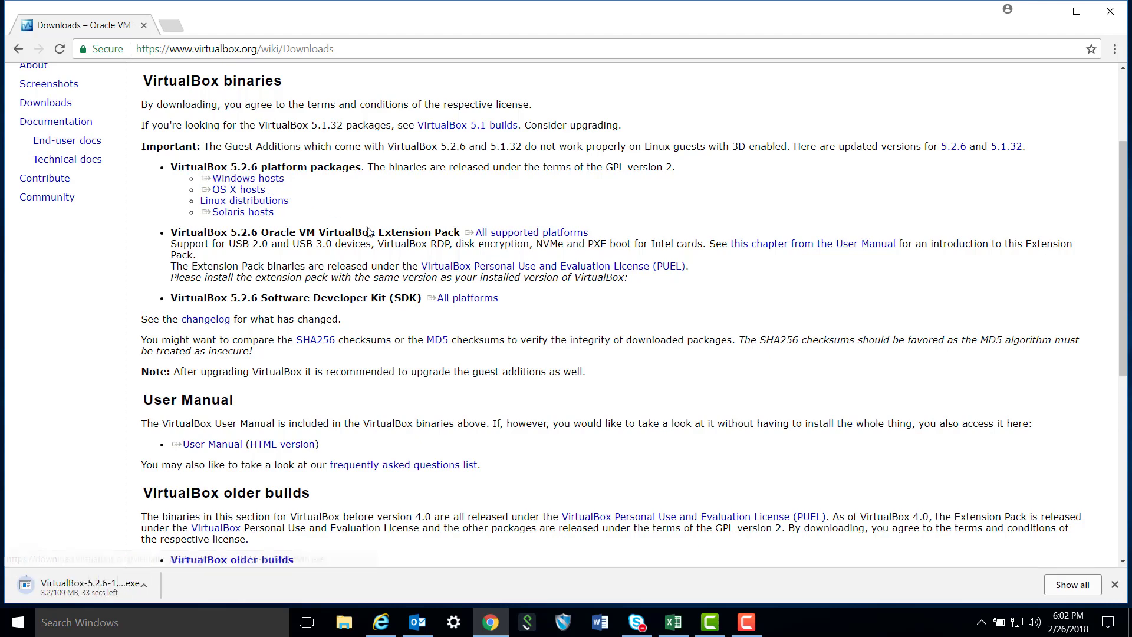
{"action": "left_click", "coordinate": [164, 586]}
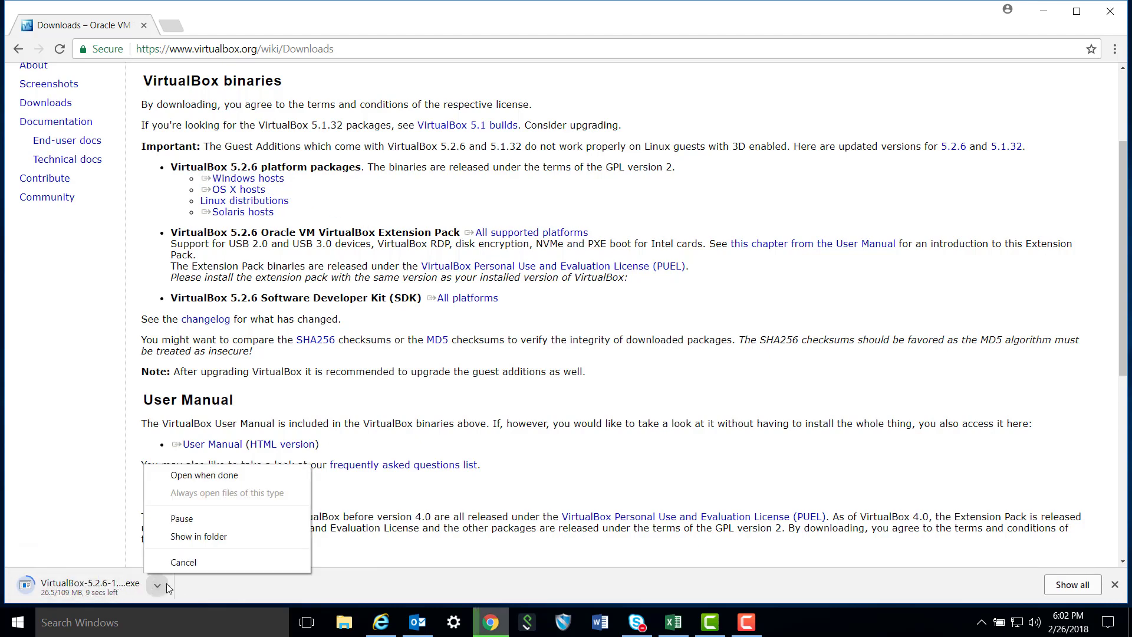
{"action": "left_click", "coordinate": [235, 476]}
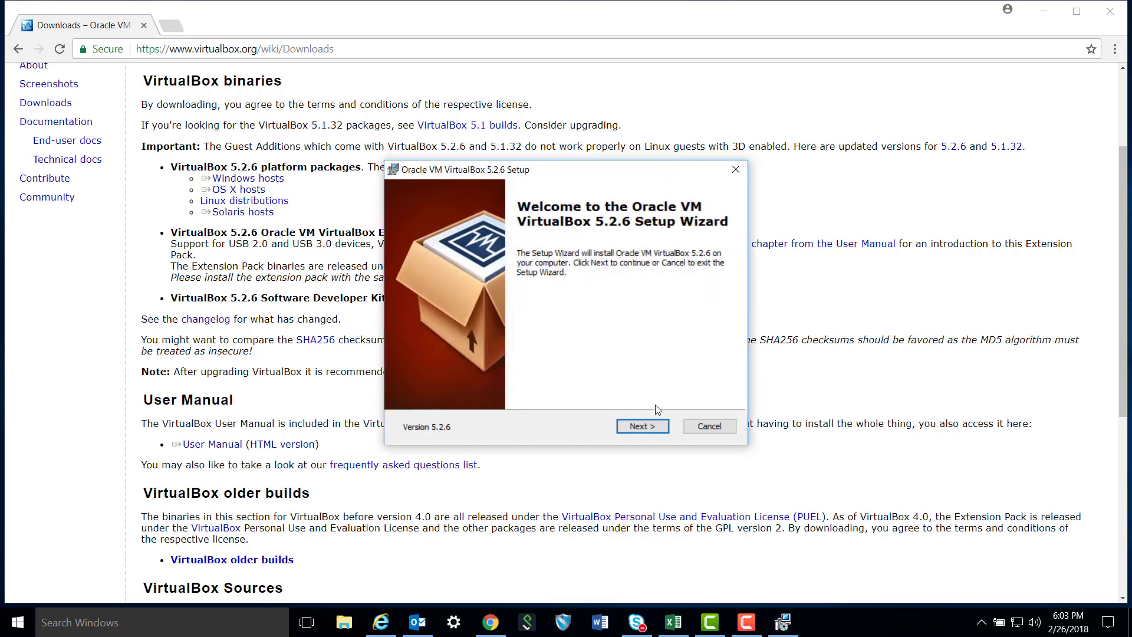
Step: Install Oracle VM VirtualBox 5.2.6 with the default options, accepting the network reset and Oracle device software, and finish the wizard
{"action": "left_click", "coordinate": [660, 427]}
{"action": "left_click", "coordinate": [660, 428]}
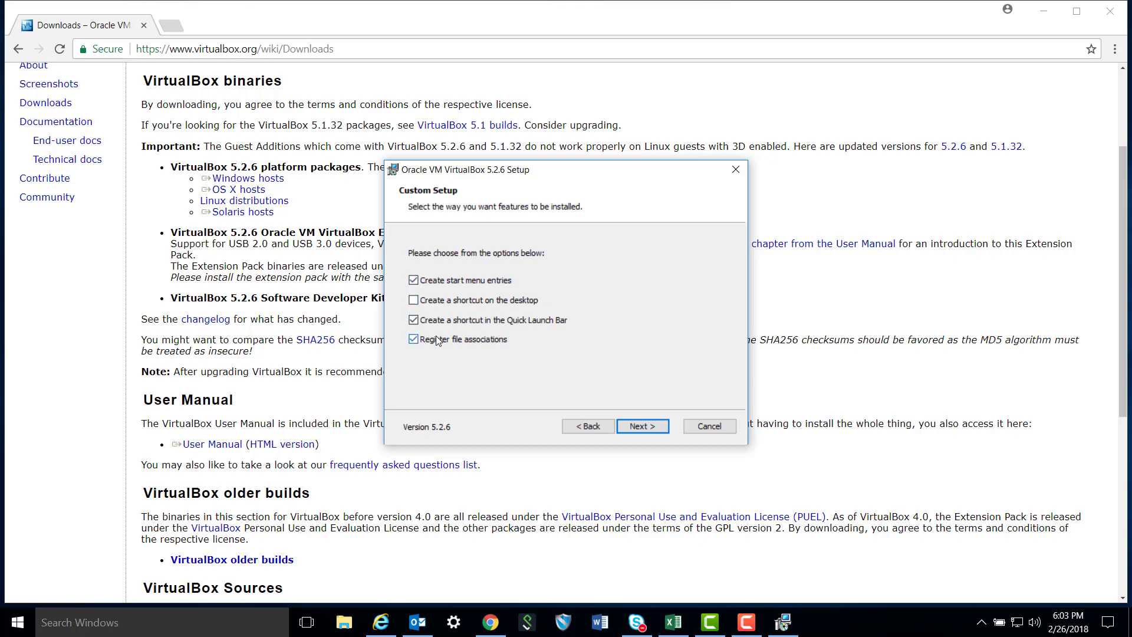
{"action": "left_click", "coordinate": [643, 428]}
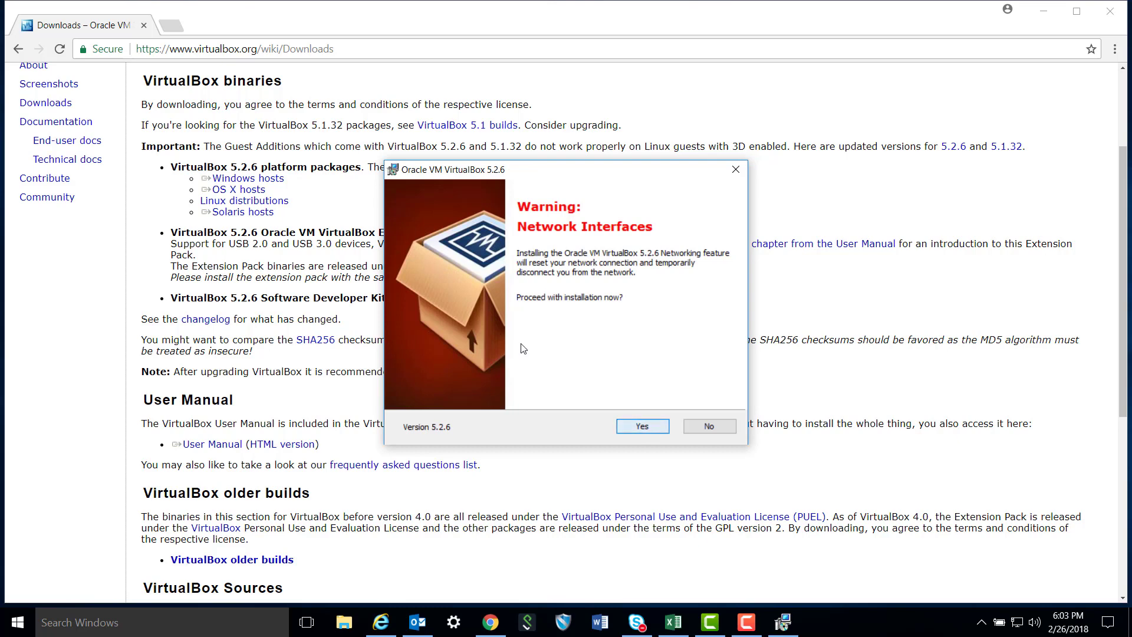
{"action": "left_click", "coordinate": [649, 432]}
{"action": "left_click", "coordinate": [648, 425]}
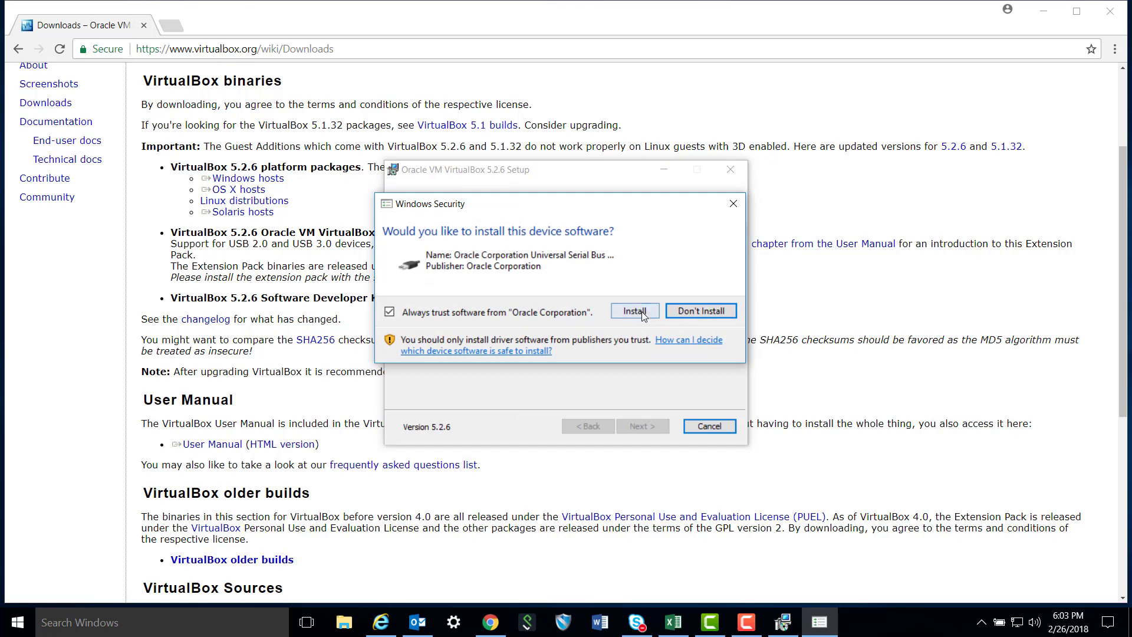
{"action": "left_click", "coordinate": [637, 312]}
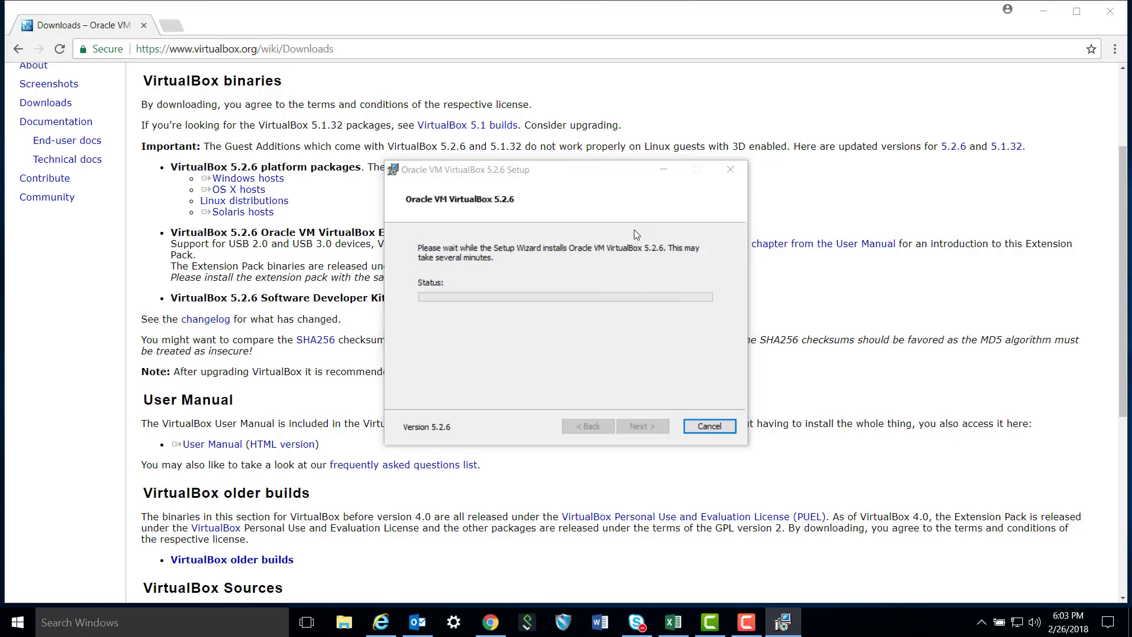
{"action": "left_click", "coordinate": [643, 426]}
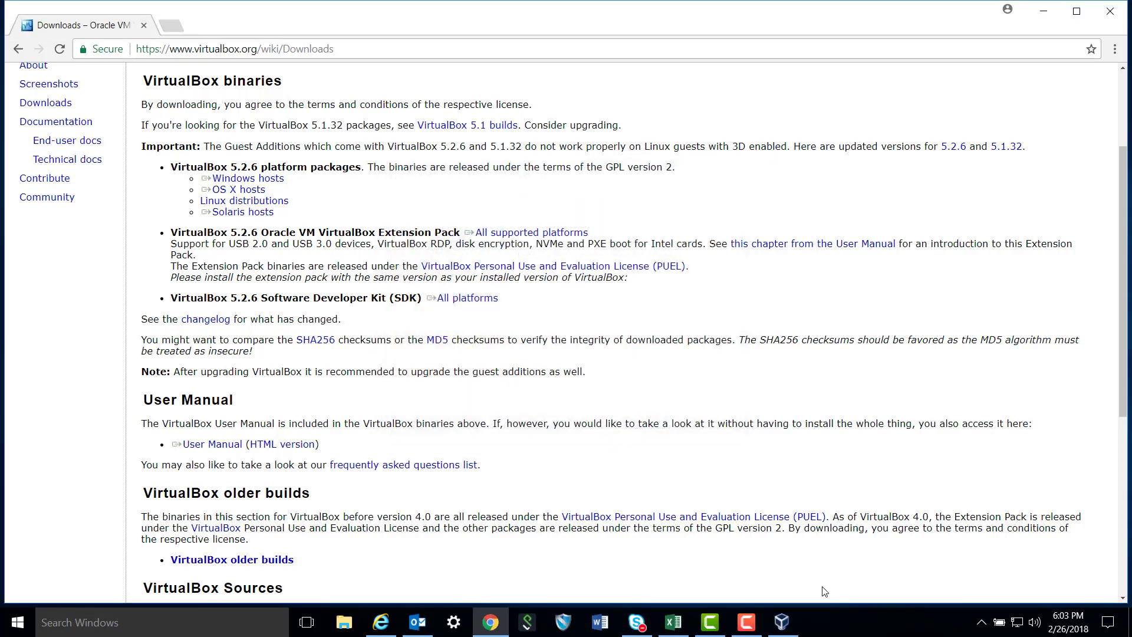
Step: Pin the running VirtualBox Manager to the taskbar and minimize its window
{"action": "left_click", "coordinate": [786, 622]}
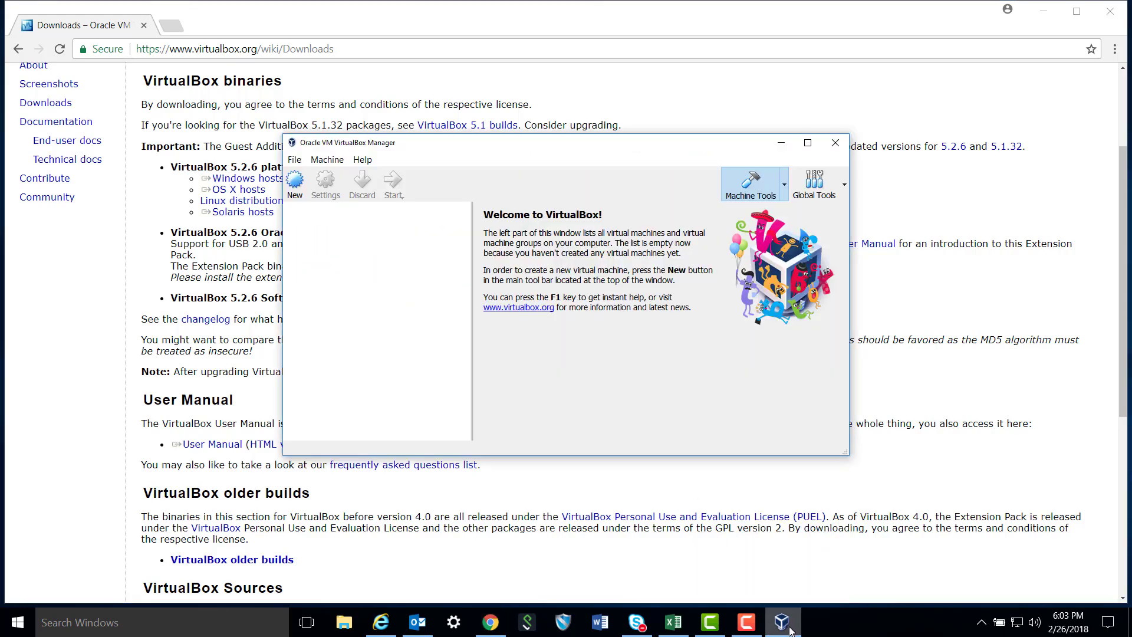
{"action": "right_click", "coordinate": [790, 630]}
{"action": "left_click", "coordinate": [787, 561]}
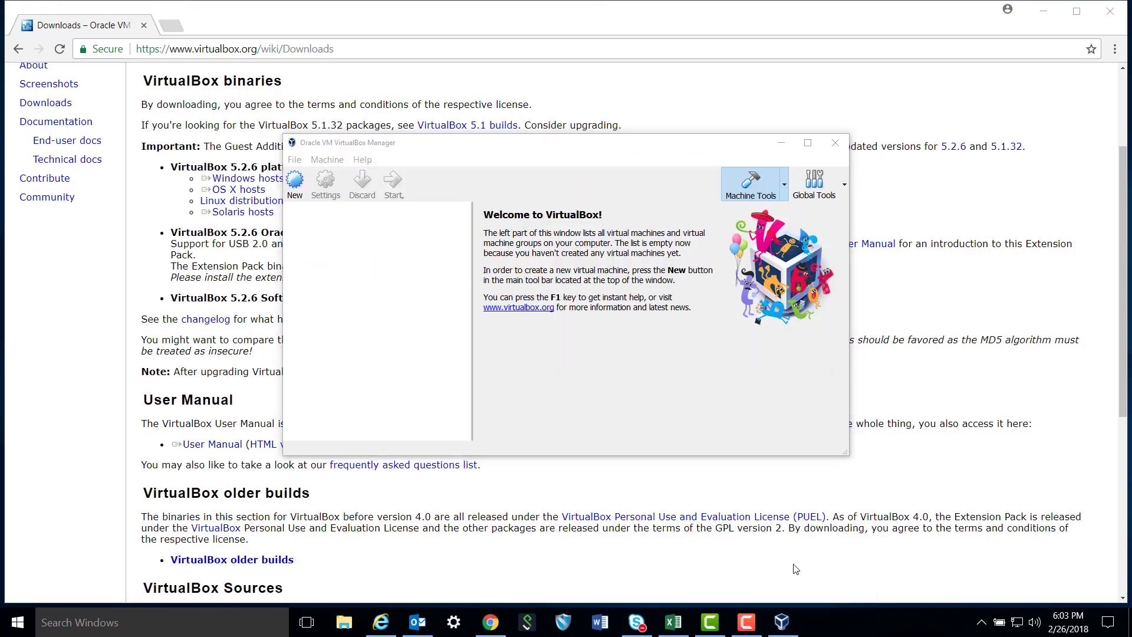
{"action": "left_click", "coordinate": [782, 145]}
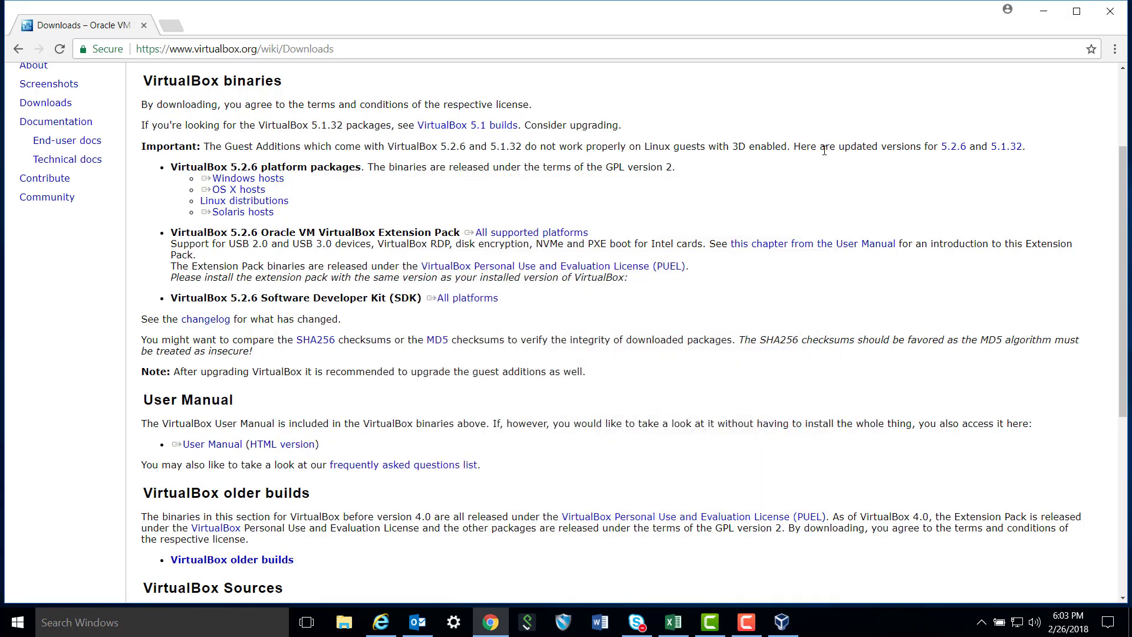
Step: Search the web for "kali linux virtualbox download" and open Offensive Security's Kali Linux Custom Image Downloads page
{"action": "left_click", "coordinate": [389, 47]}
{"action": "type", "text": "ka;l"}
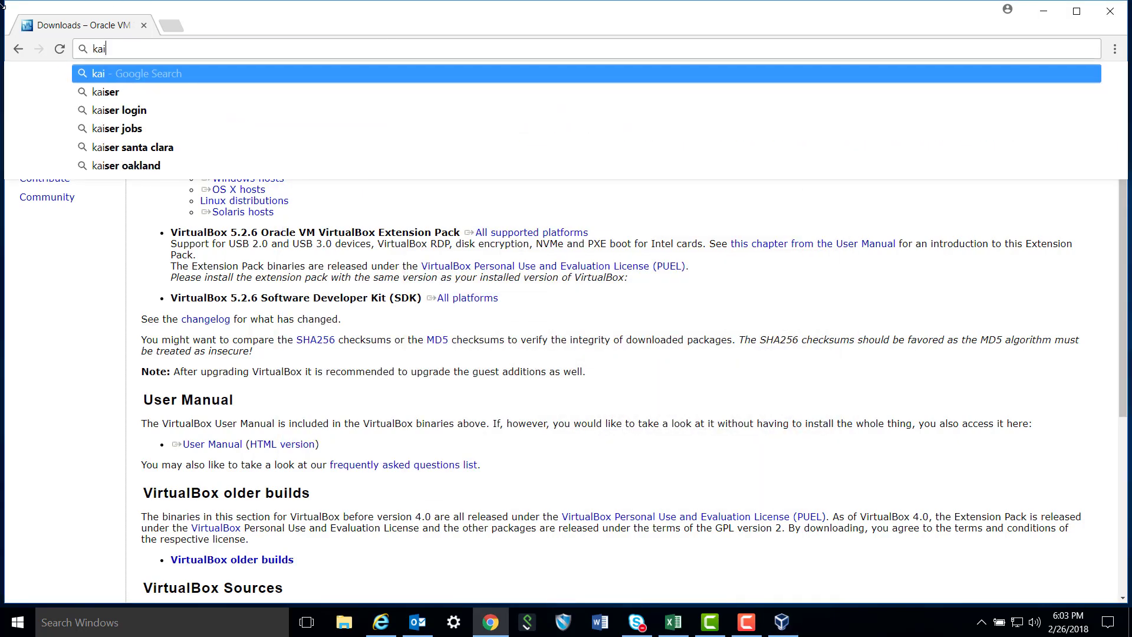
{"action": "key", "text": "BackSpace"}
{"action": "key", "text": "BackSpace"}
{"action": "type", "text": "li linux"}
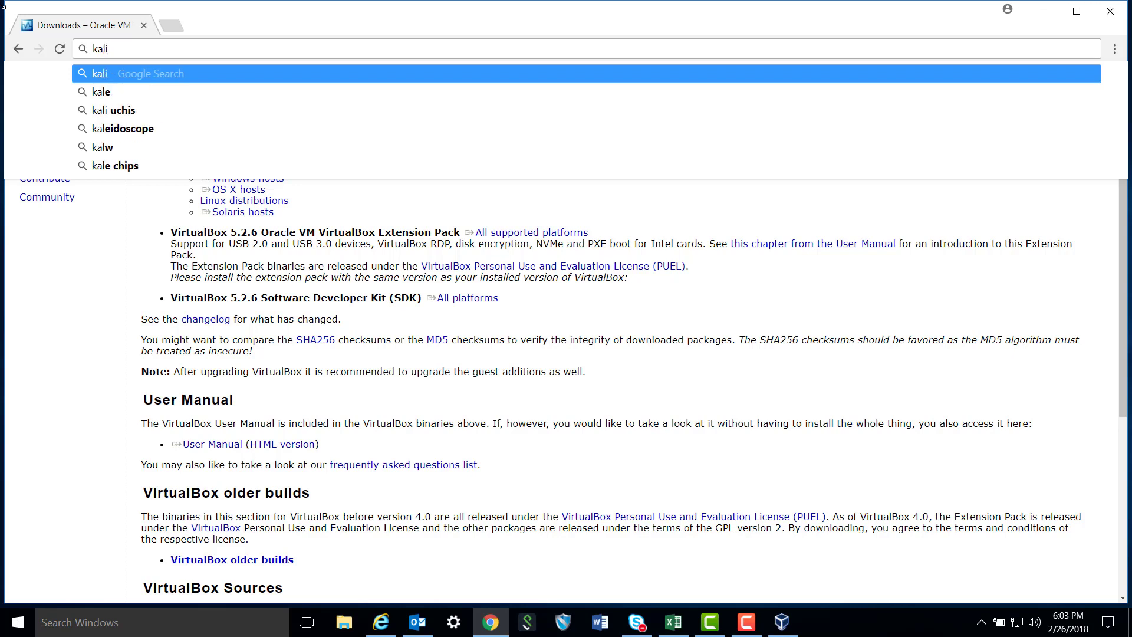
{"action": "type", "text": " virtu"}
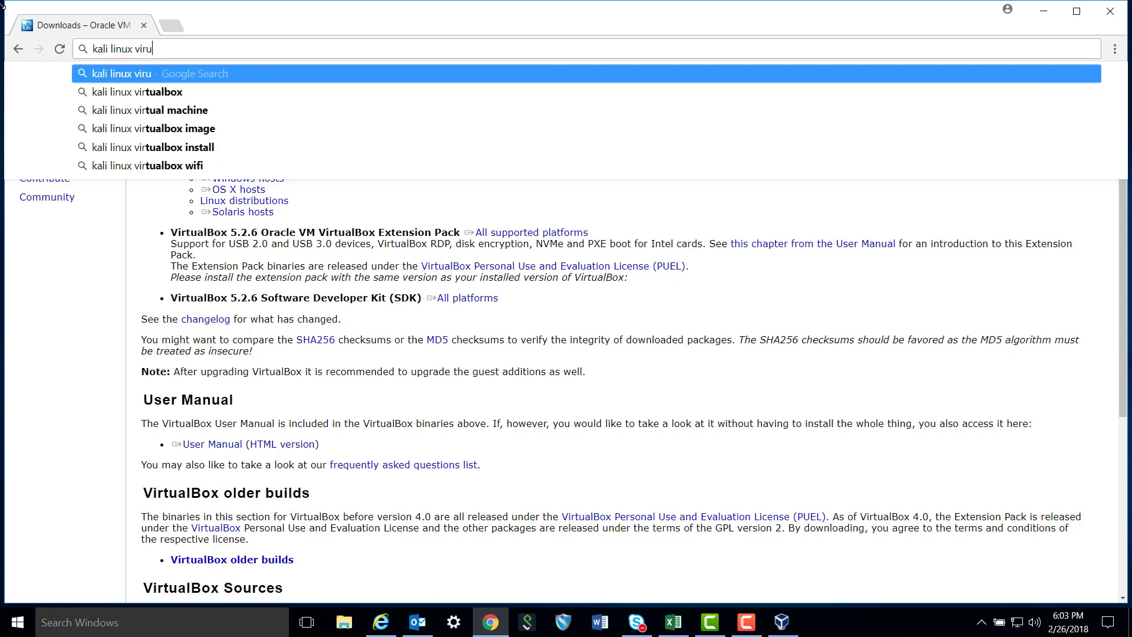
{"action": "type", "text": "a"}
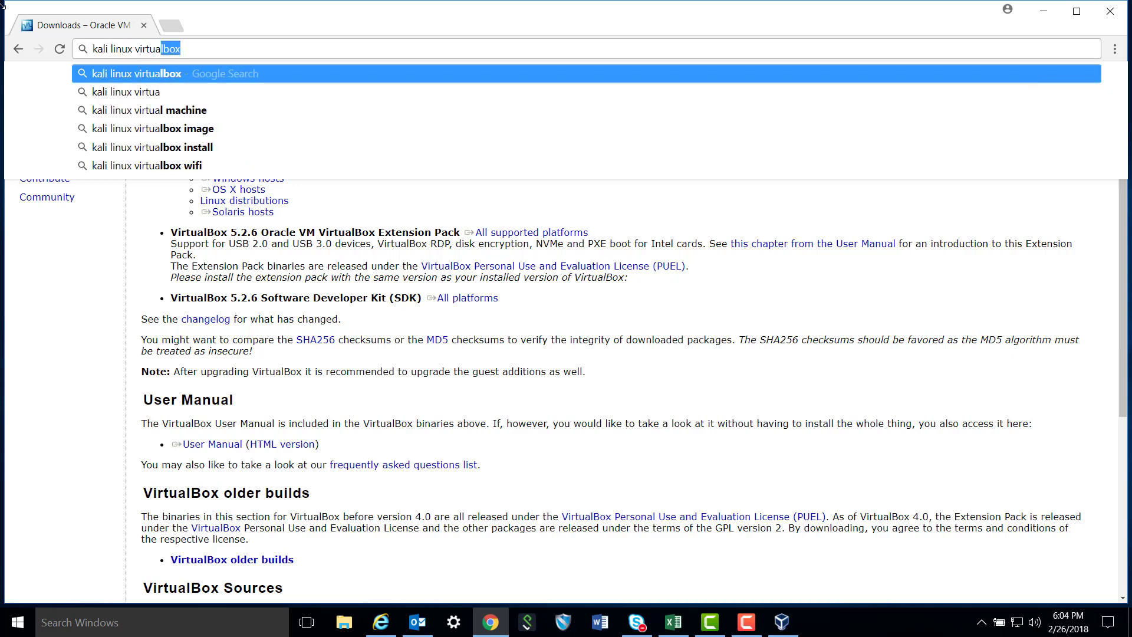
{"action": "type", "text": "lbox down"}
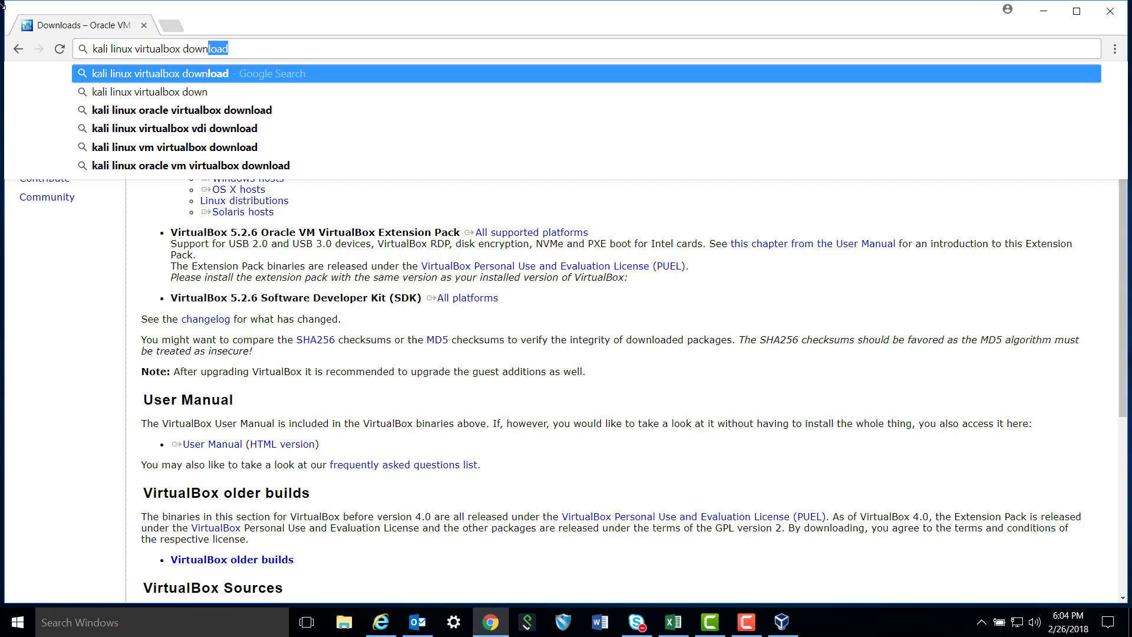
{"action": "key", "text": "Return"}
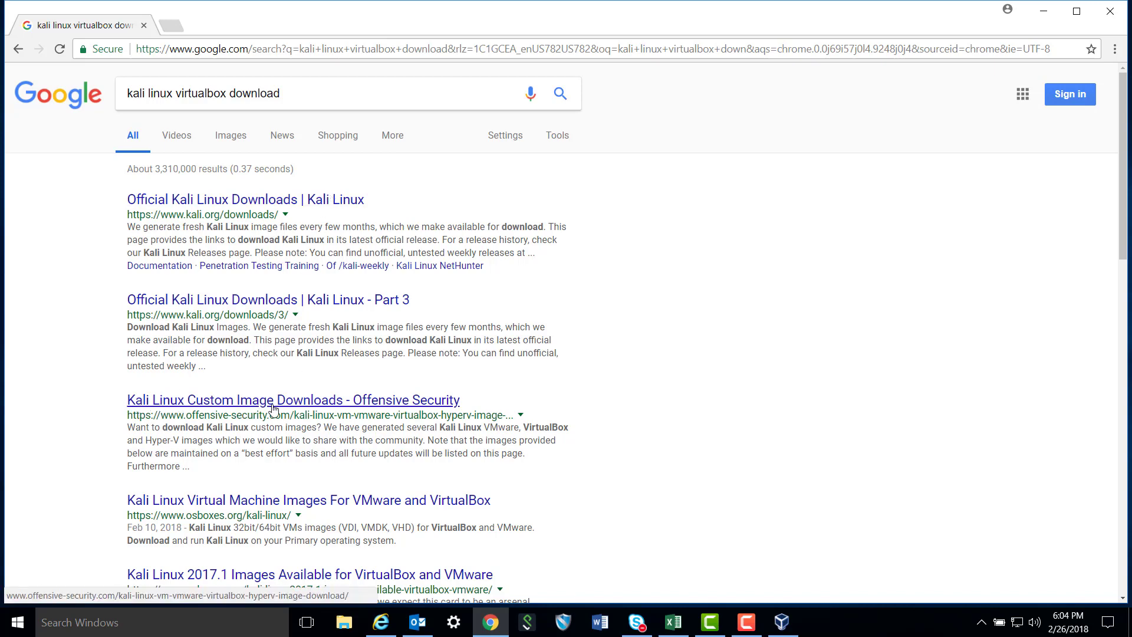
{"action": "left_click", "coordinate": [399, 407]}
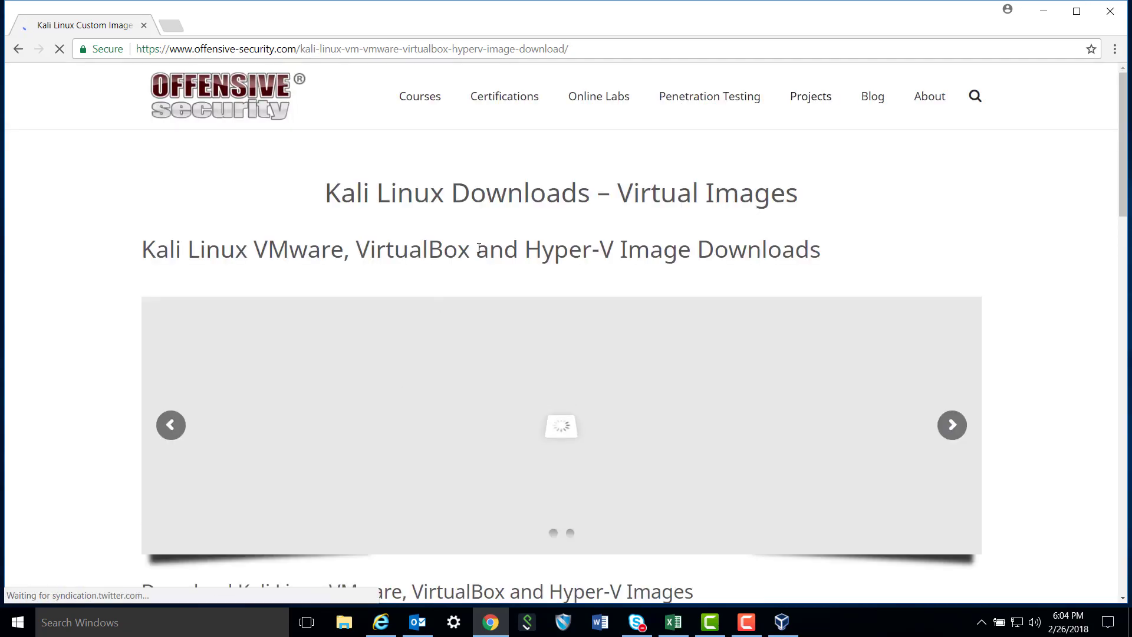
Step: Download the Kali-Linux VBox 64-Bit [OVA] image from the Kali Linux VirtualBox images
{"action": "scroll", "coordinate": [441, 215], "scroll_direction": "down", "scroll_amount": 10}
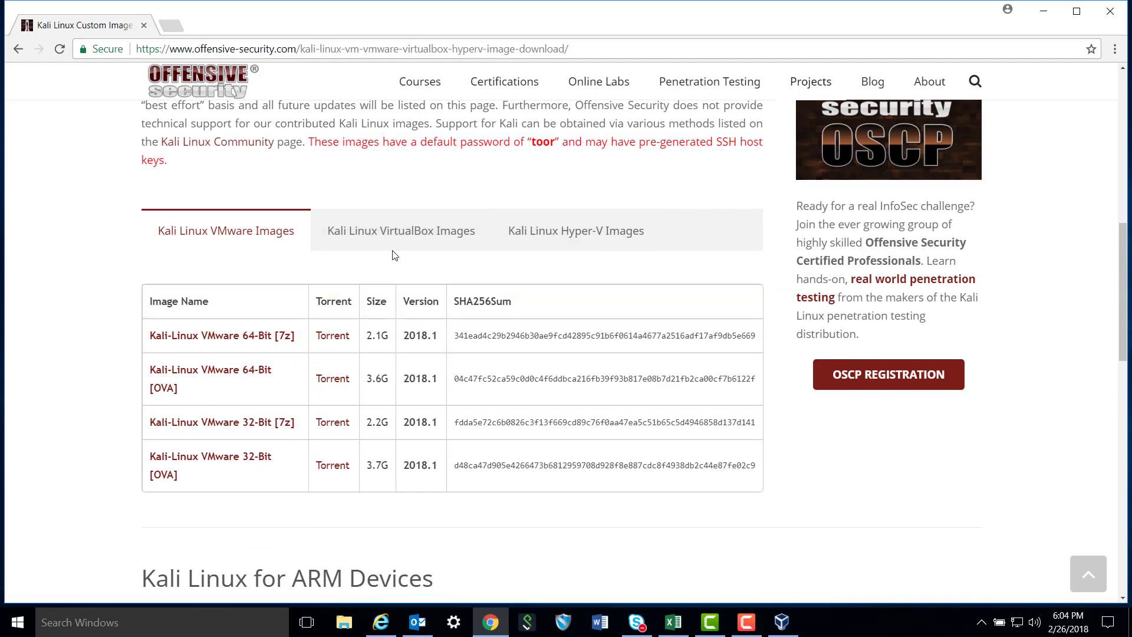
{"action": "left_click", "coordinate": [404, 238]}
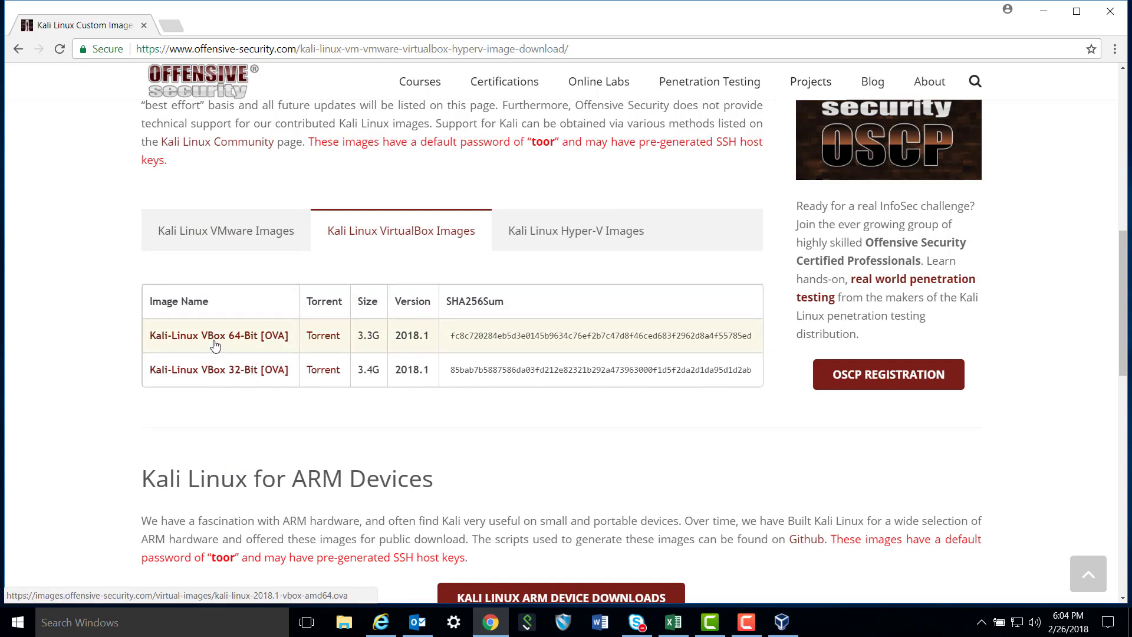
{"action": "left_click", "coordinate": [244, 340]}
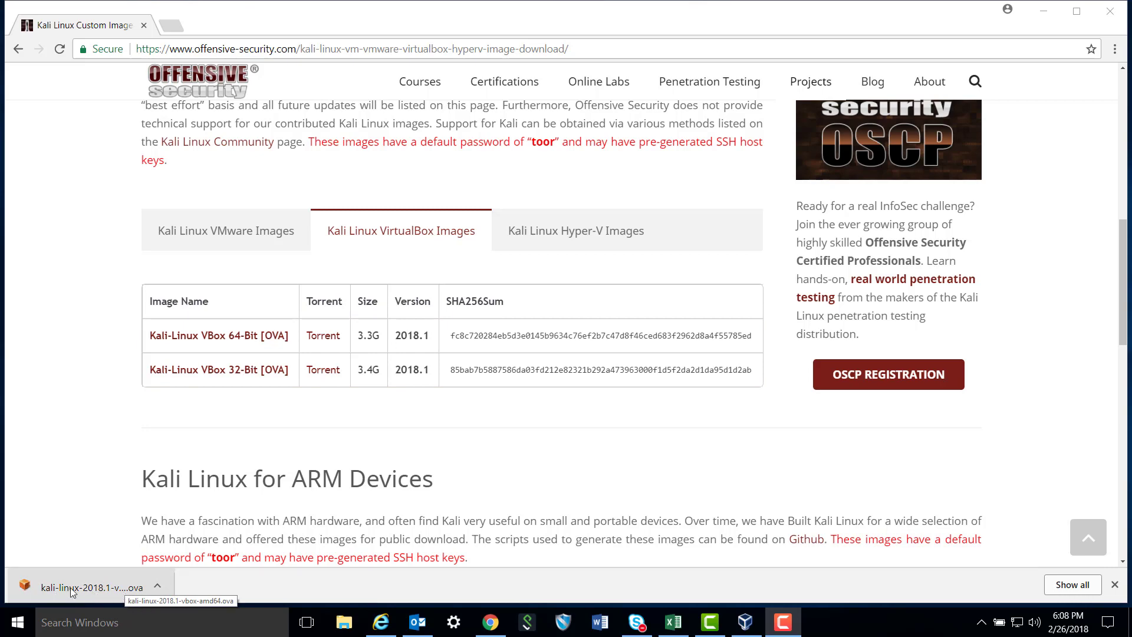
Step: Switch to VirtualBox Manager and start importing a virtual appliance
{"action": "left_click", "coordinate": [746, 623]}
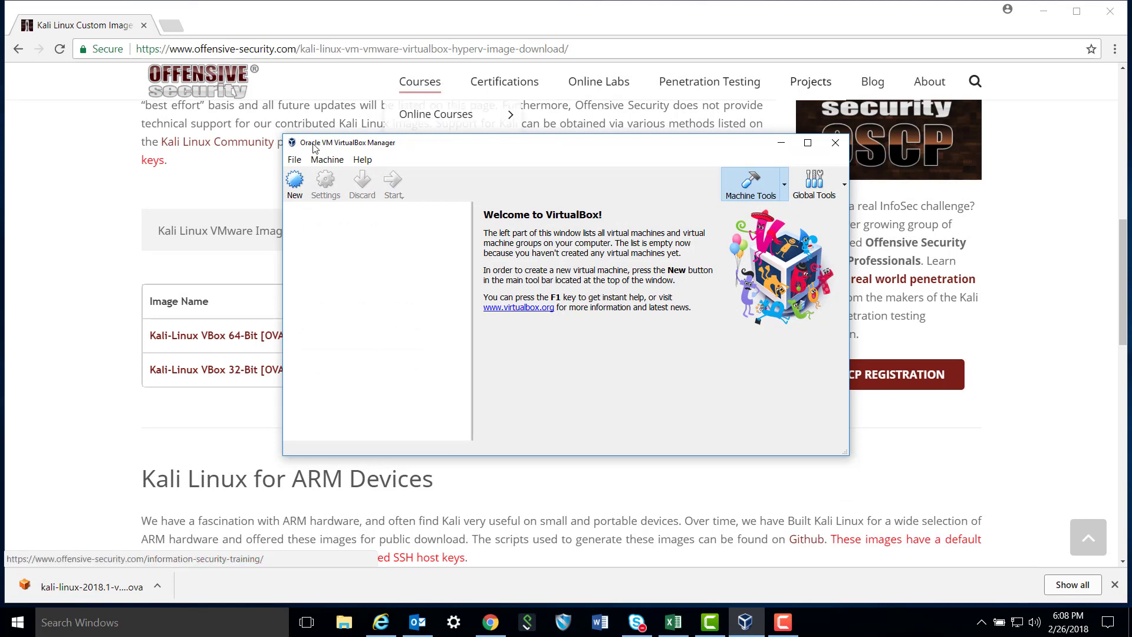
{"action": "left_click", "coordinate": [294, 159]}
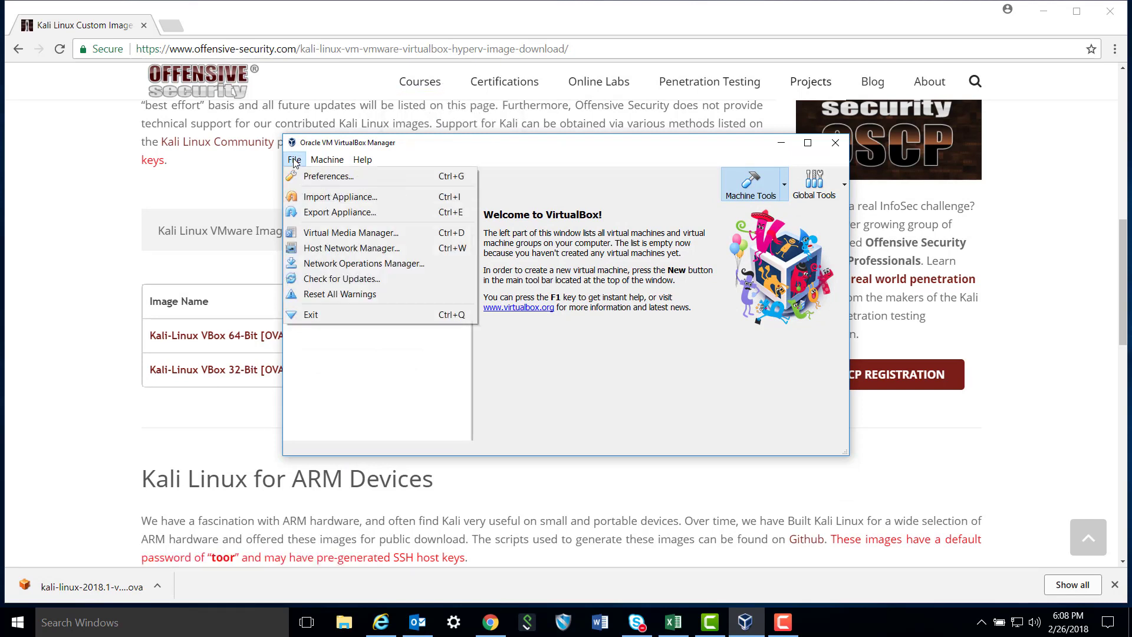
{"action": "left_click", "coordinate": [347, 201]}
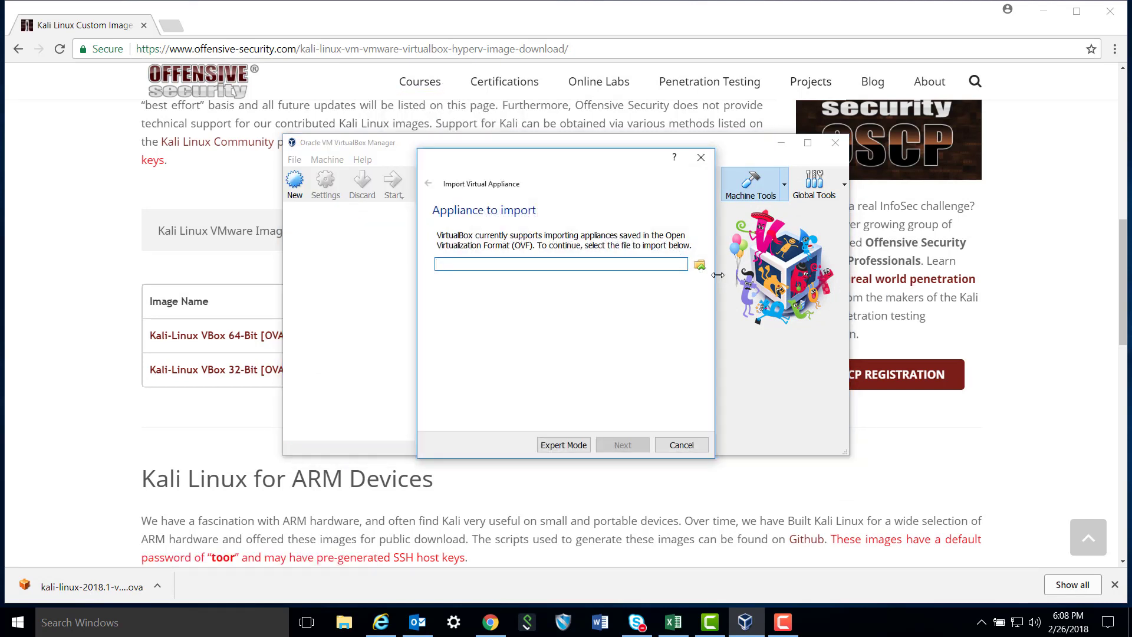
Step: Switch to File Explorer and create a folder named MALWARE_BYTES_HACKATHON on the Desktop
{"action": "left_click", "coordinate": [348, 628]}
{"action": "left_click", "coordinate": [265, 233]}
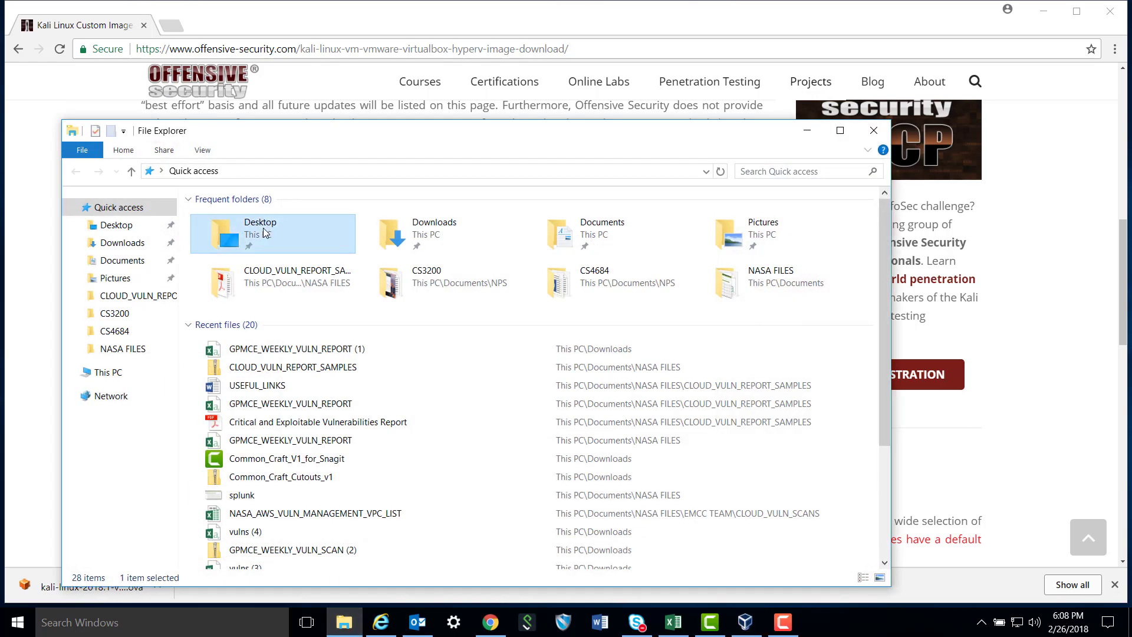
{"action": "double_click", "coordinate": [294, 231]}
{"action": "right_click", "coordinate": [295, 233]}
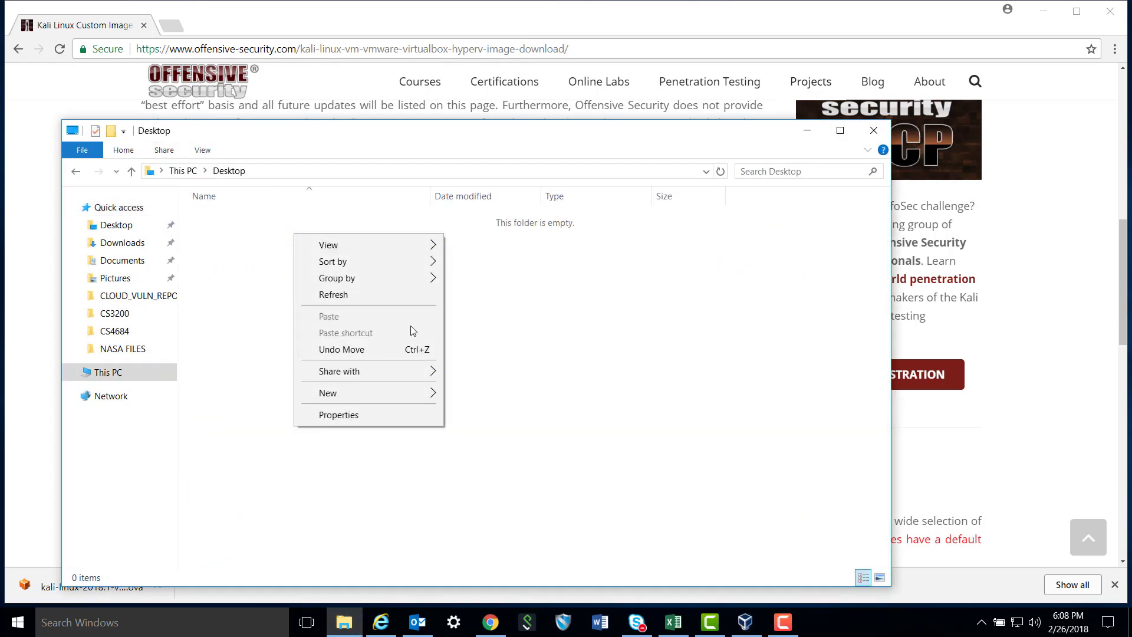
{"action": "mouse_move", "coordinate": [425, 392]}
{"action": "left_click", "coordinate": [500, 394]}
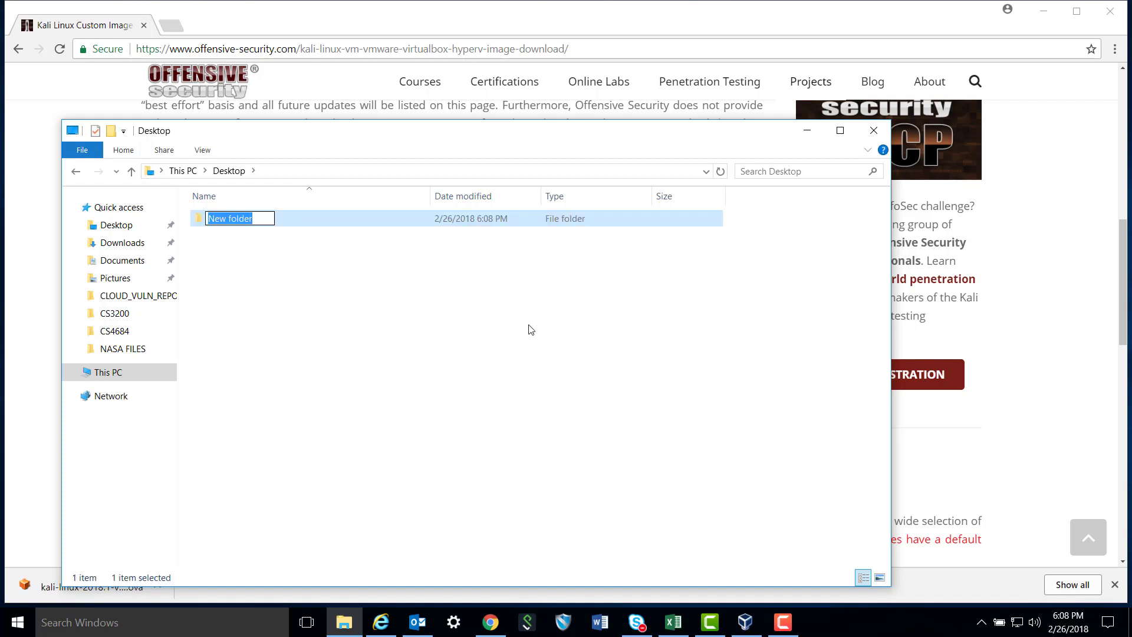
{"action": "type", "text": "M"}
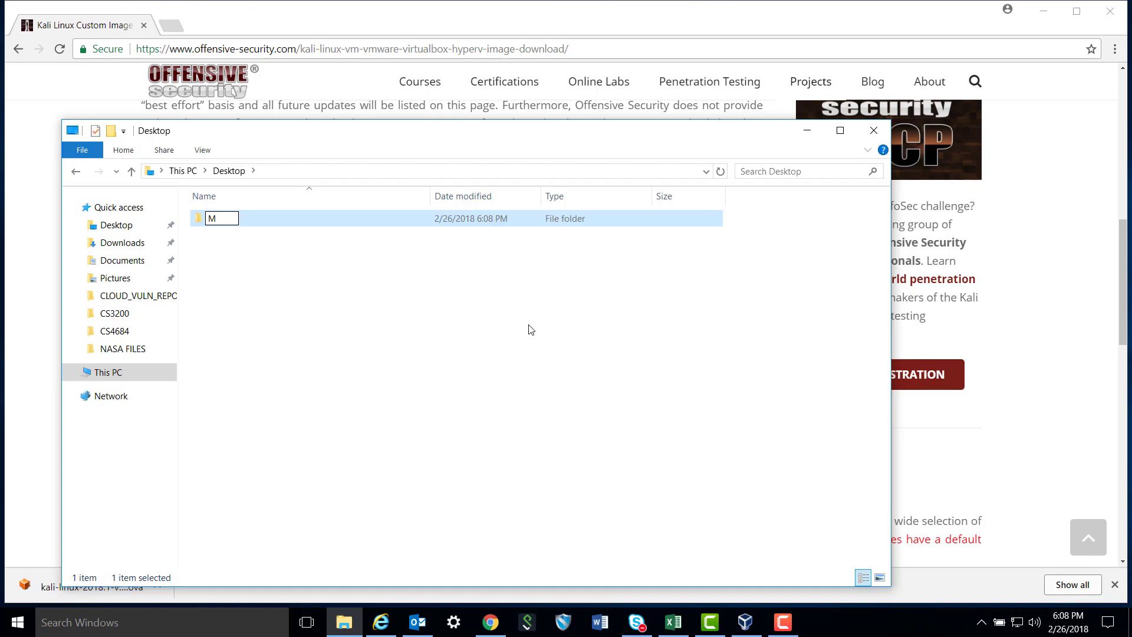
{"action": "type", "text": "ALWARE_BYTE"}
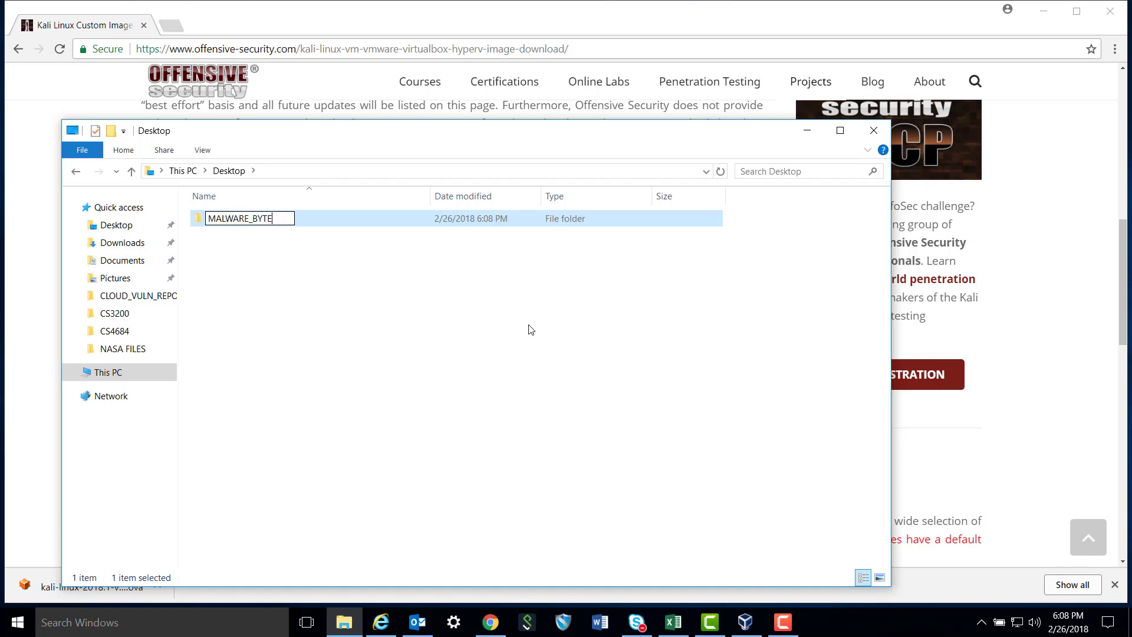
{"action": "type", "text": "S_HACKATHON"}
{"action": "left_click", "coordinate": [416, 284]}
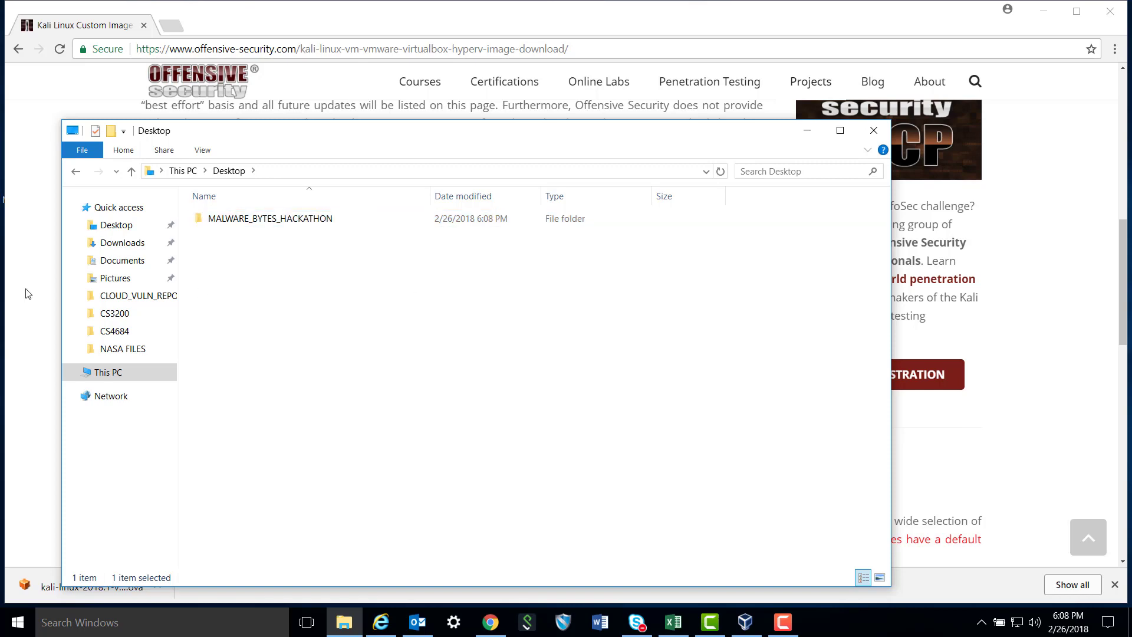
Step: Put the kali-linux-2018.1-vbox-amd64 file from Downloads into the MALWARE_BYTES_HACKATHON folder on the Desktop
{"action": "left_click", "coordinate": [141, 244]}
{"action": "left_click", "coordinate": [271, 219]}
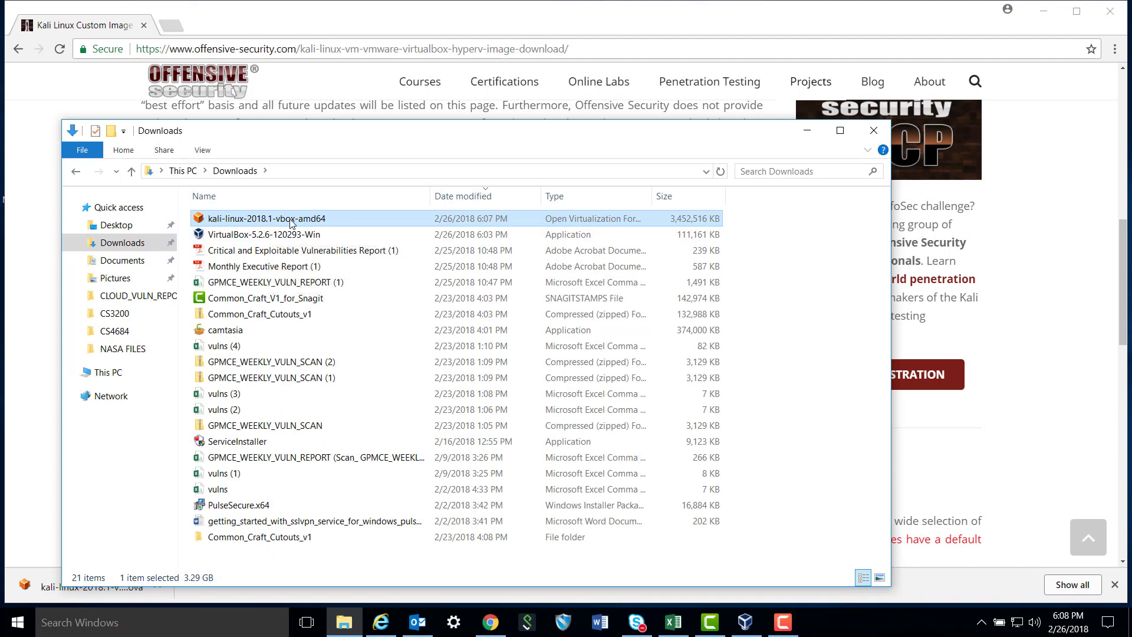
{"action": "left_click", "coordinate": [116, 225]}
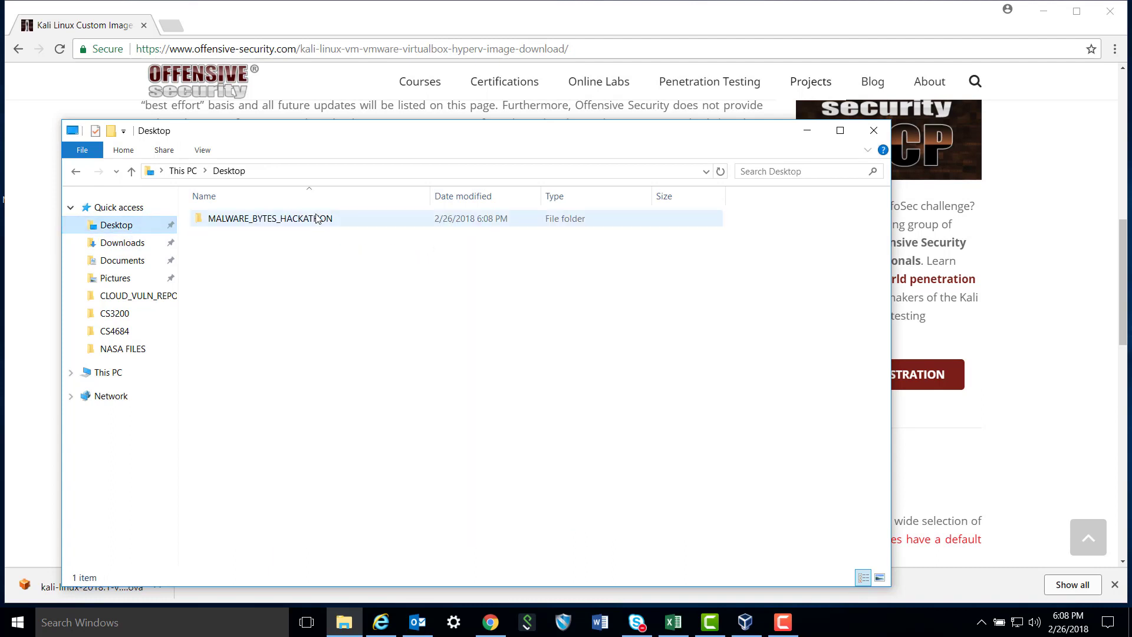
{"action": "double_click", "coordinate": [316, 219]}
{"action": "key", "text": "ctrl+v"}
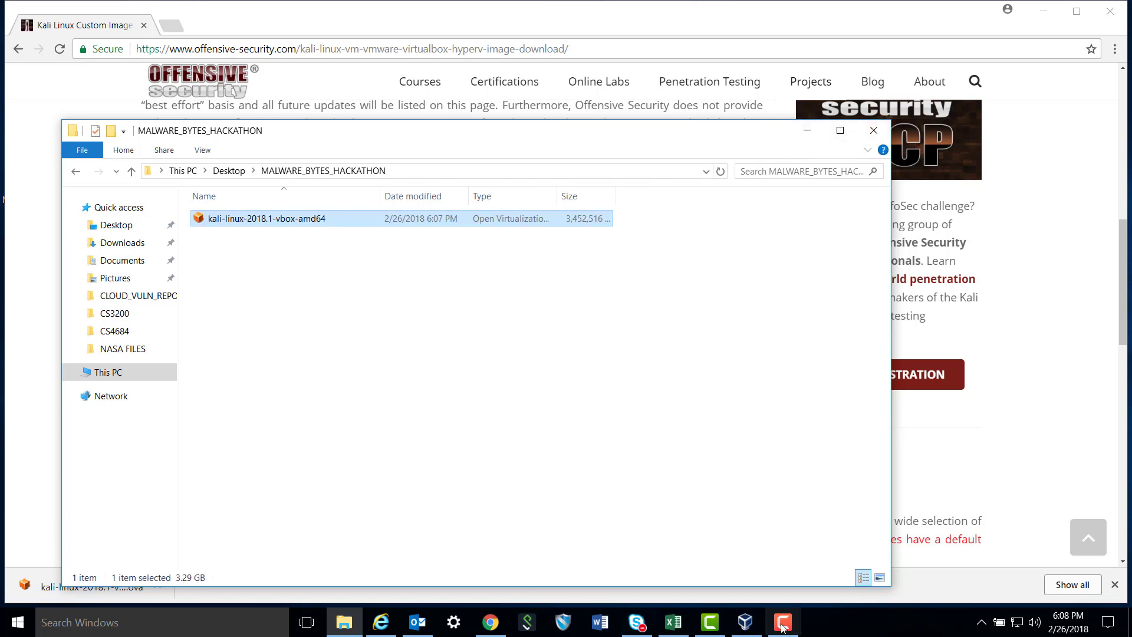
Step: Switch to VirtualBox Manager and choose kali-linux-2018.1-vbox-amd64 from the Desktop's MALWARE_BYTES_HACKATHON folder as the appliance to import
{"action": "left_click", "coordinate": [747, 621]}
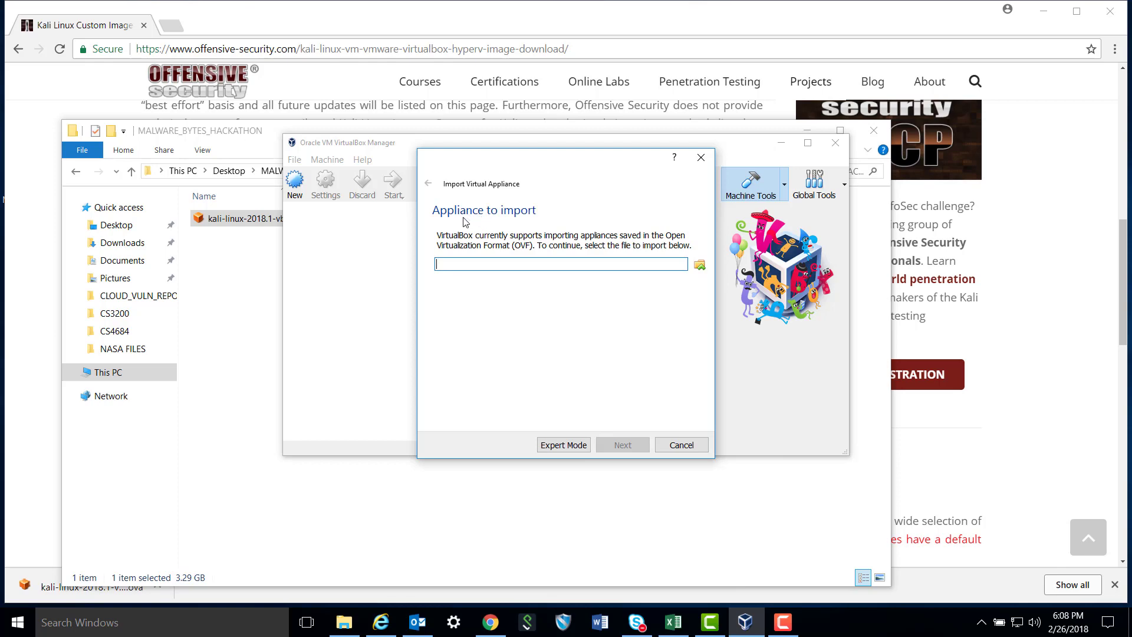
{"action": "left_click", "coordinate": [700, 266]}
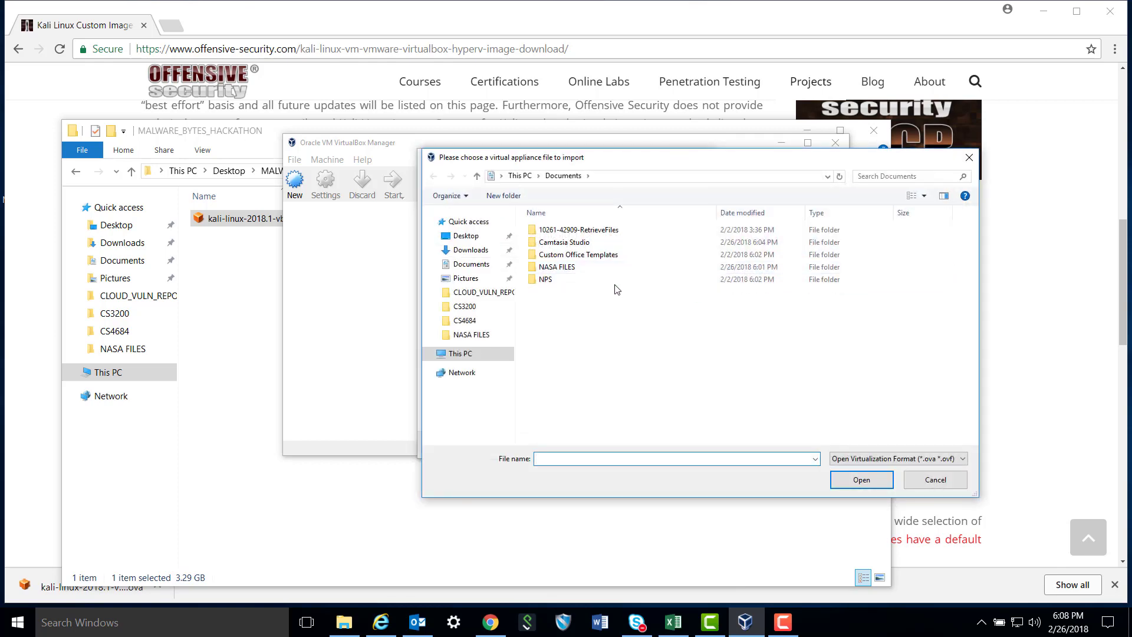
{"action": "left_click", "coordinate": [465, 235]}
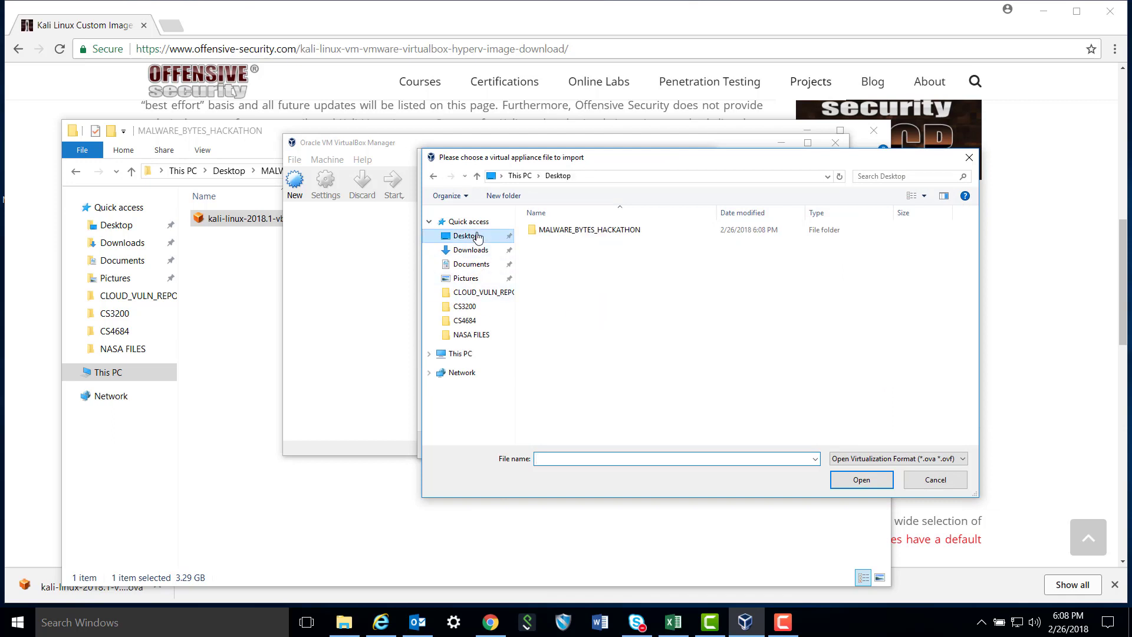
{"action": "double_click", "coordinate": [610, 235]}
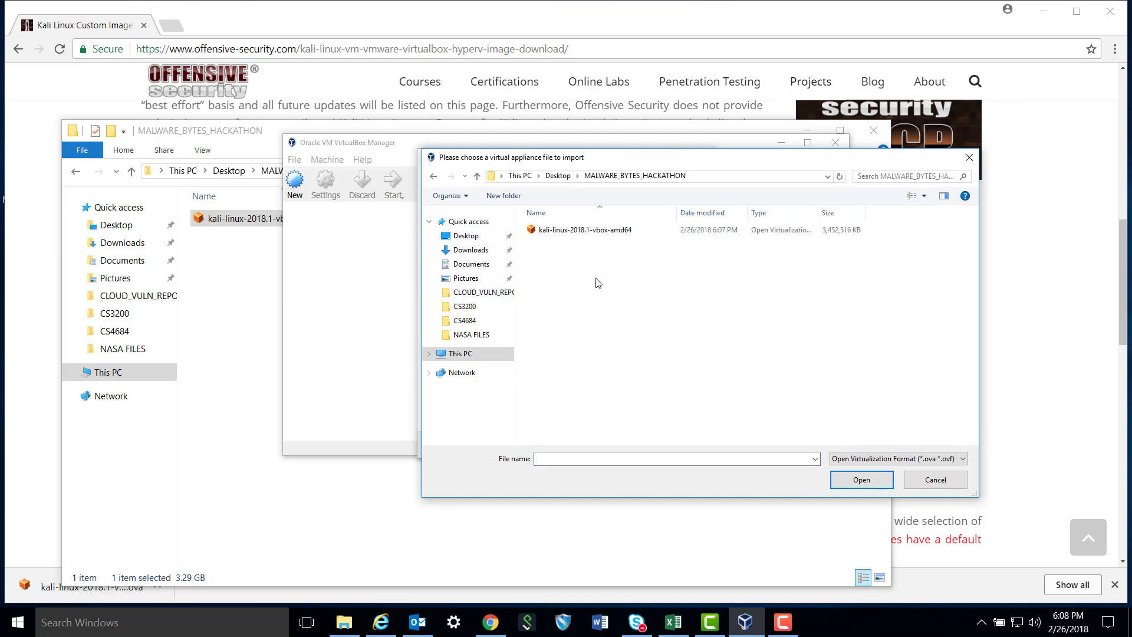
{"action": "left_click", "coordinate": [575, 233]}
{"action": "left_click", "coordinate": [861, 478]}
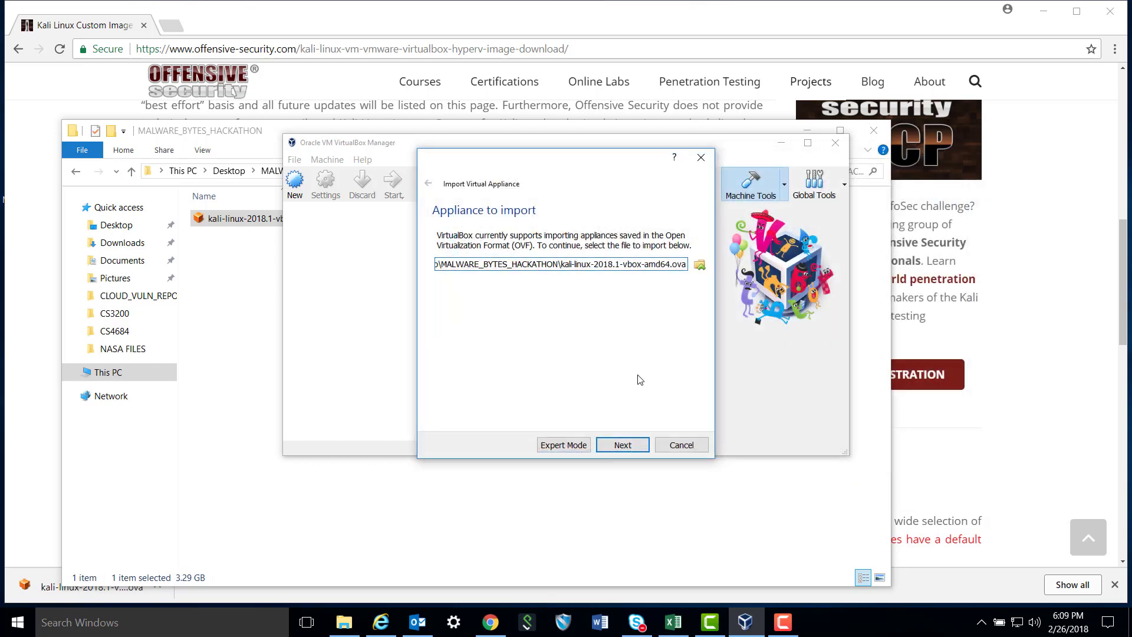
Step: Import the Kali Linux appliance with reinitialized MAC addresses for all network cards
{"action": "left_click", "coordinate": [623, 445]}
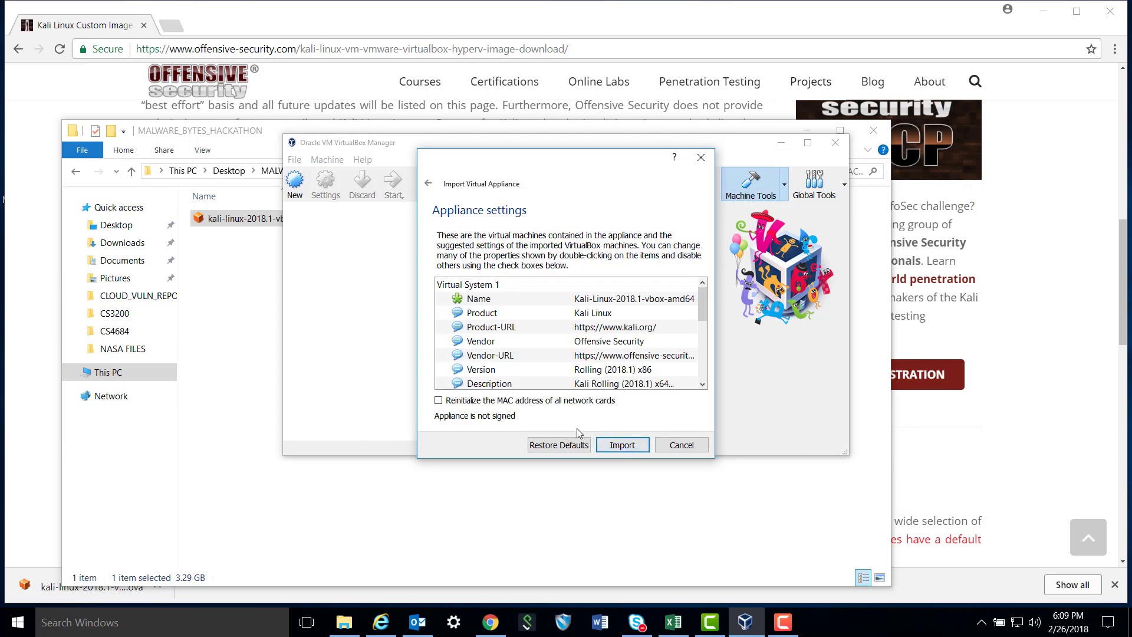
{"action": "left_click", "coordinate": [438, 401]}
{"action": "left_click", "coordinate": [634, 451]}
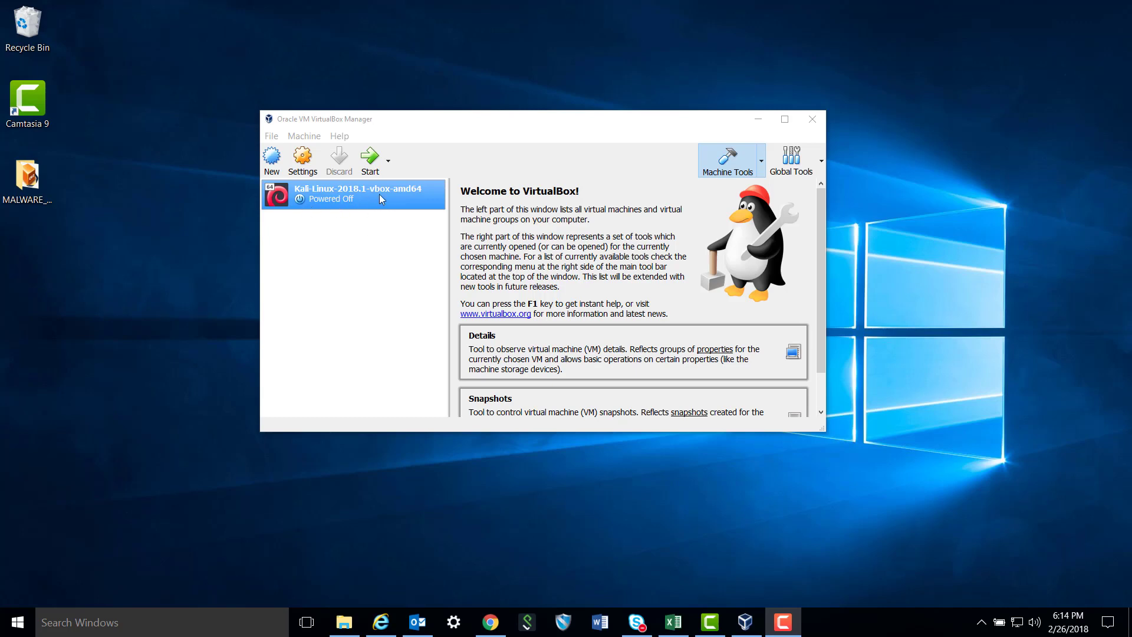
{"action": "left_click", "coordinate": [378, 243]}
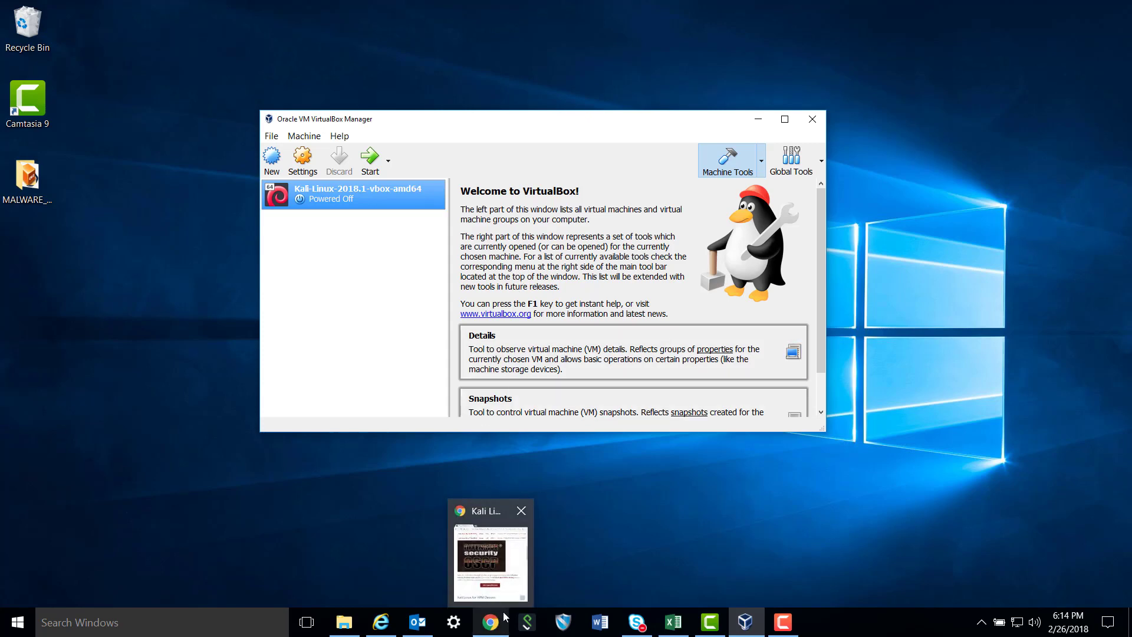
Step: Switch to Chrome, search the web for "virtualbox extension pack" in a new tab and open the Oracle VM VirtualBox Downloads page
{"action": "left_click", "coordinate": [494, 572]}
{"action": "left_click", "coordinate": [168, 25]}
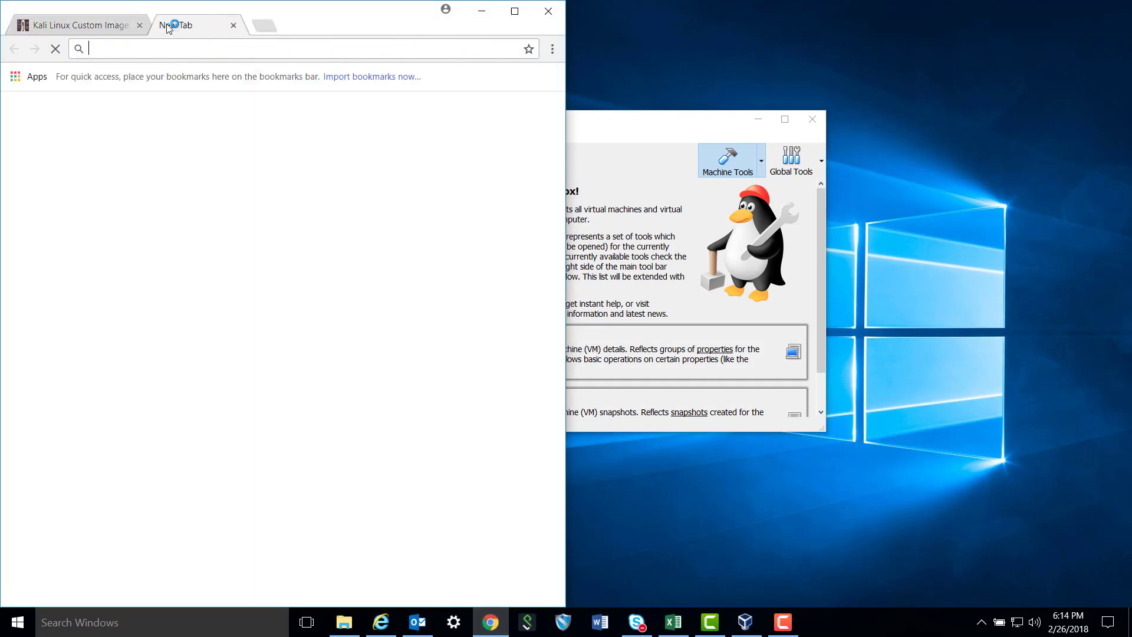
{"action": "type", "text": "vir"}
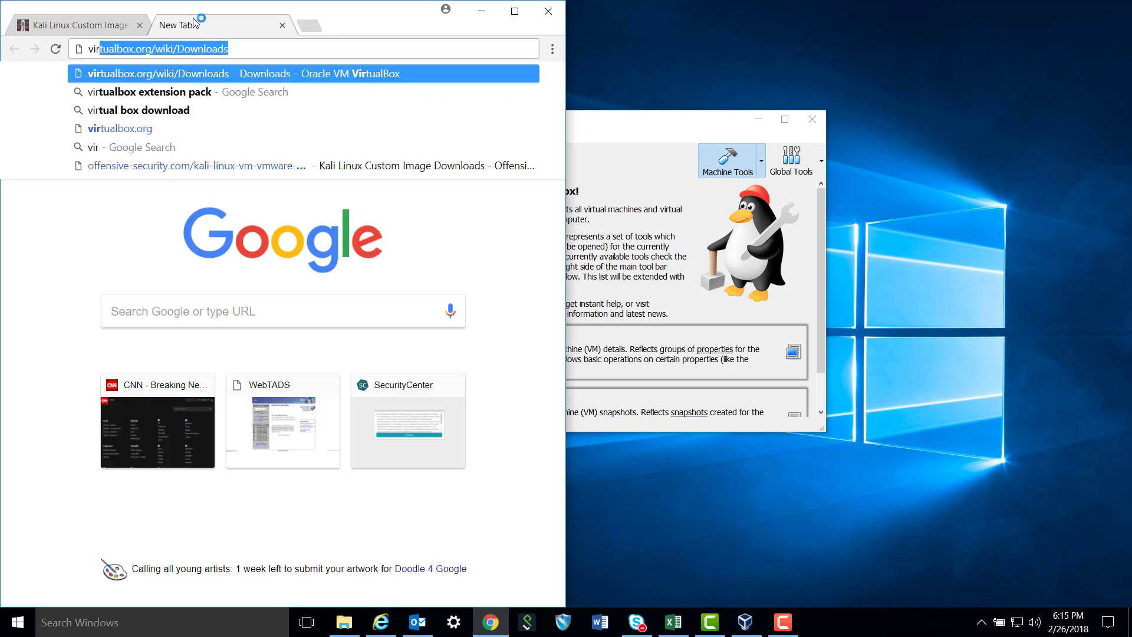
{"action": "type", "text": "tu"}
{"action": "key", "text": "Down"}
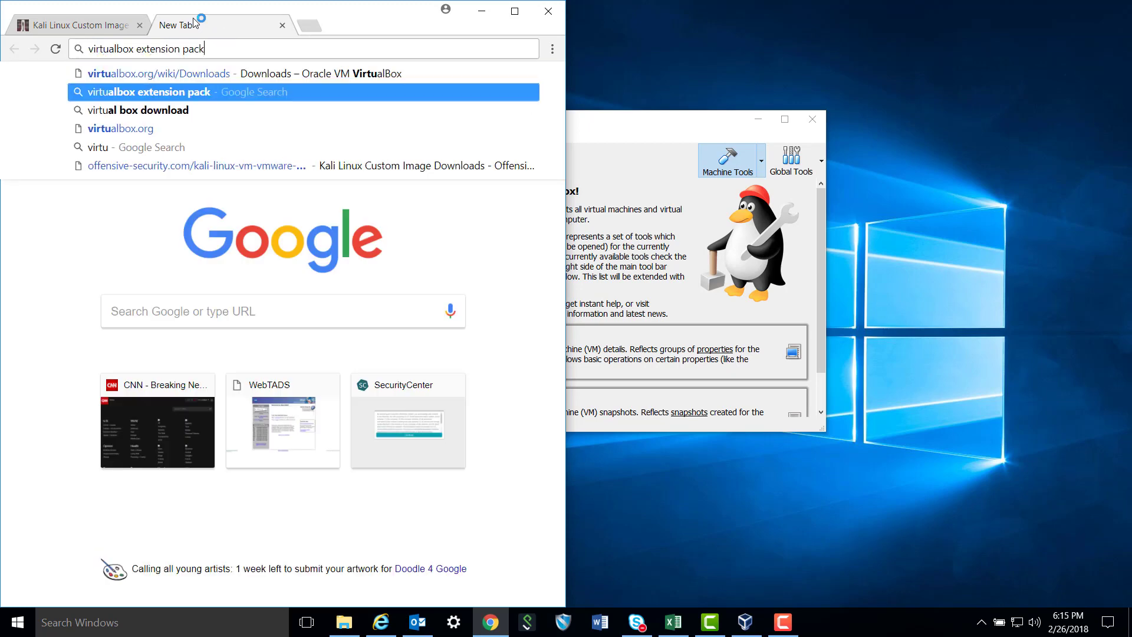
{"action": "key", "text": "Return"}
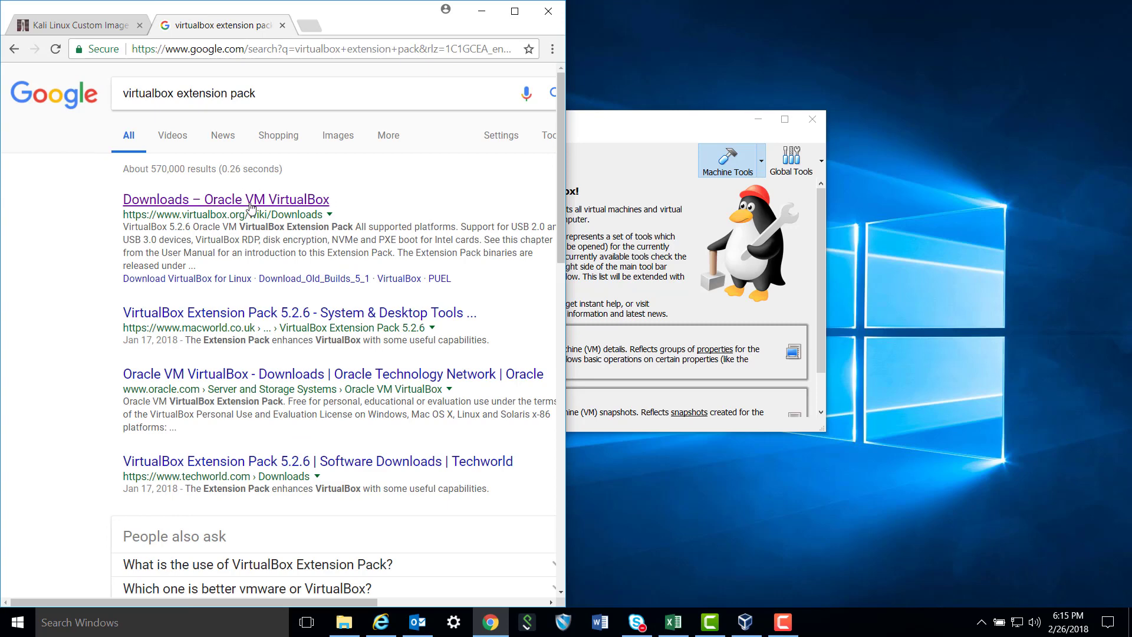
{"action": "left_click", "coordinate": [251, 200]}
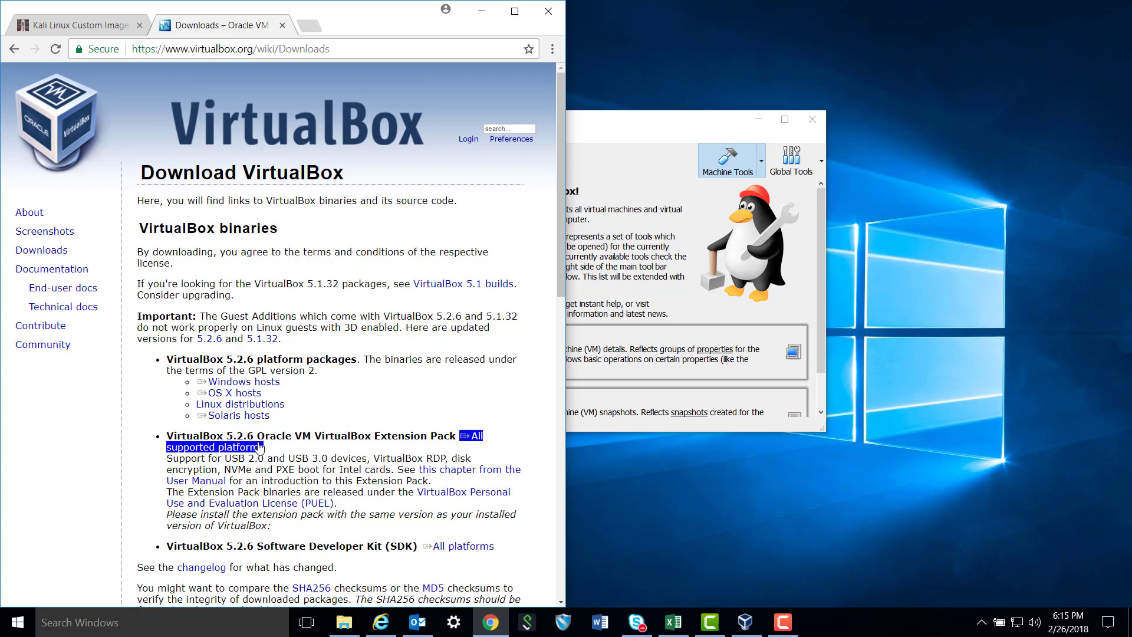
Step: Download the VirtualBox 5.2.6 Extension Pack for all supported platforms, open the downloaded file and minimize the browser
{"action": "left_click", "coordinate": [216, 447]}
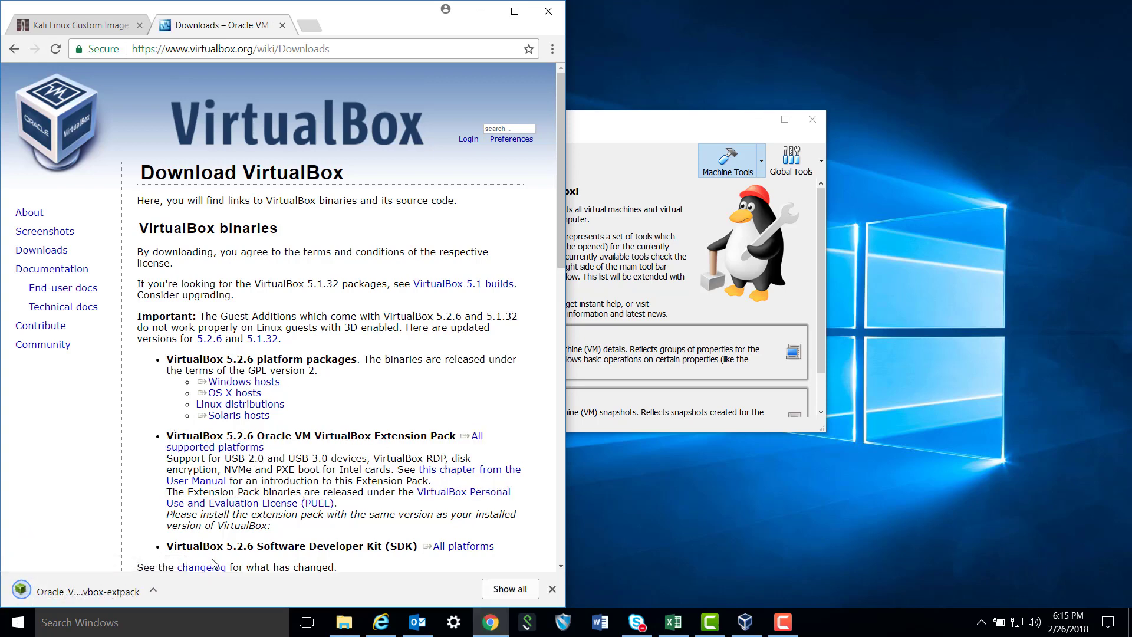
{"action": "left_click", "coordinate": [152, 589]}
{"action": "left_click", "coordinate": [204, 503]}
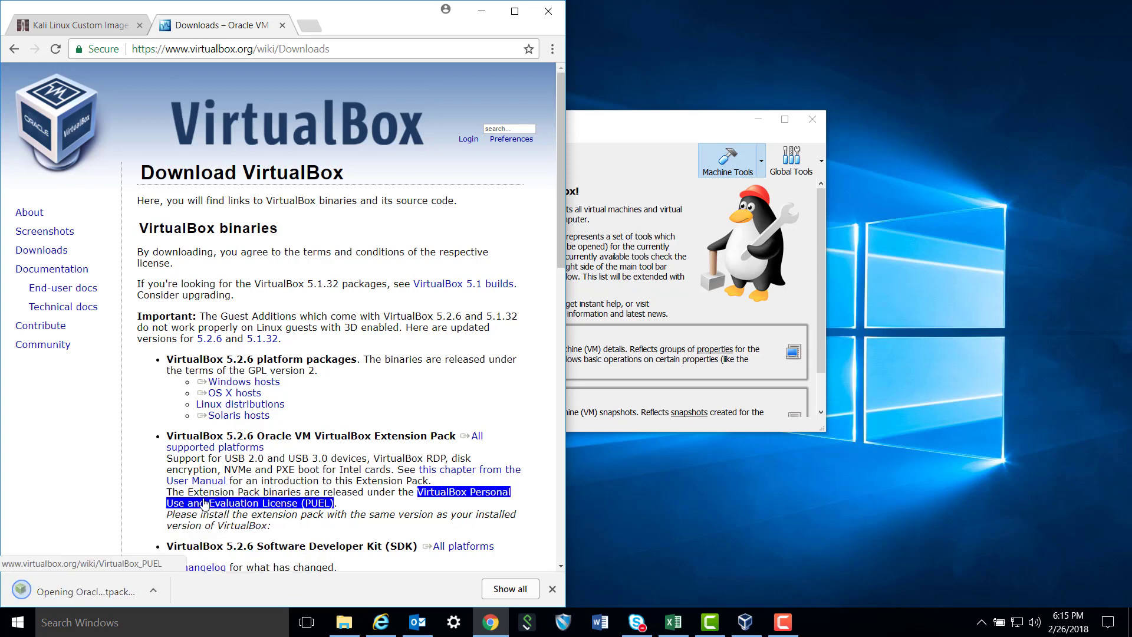
{"action": "left_click", "coordinate": [473, 16]}
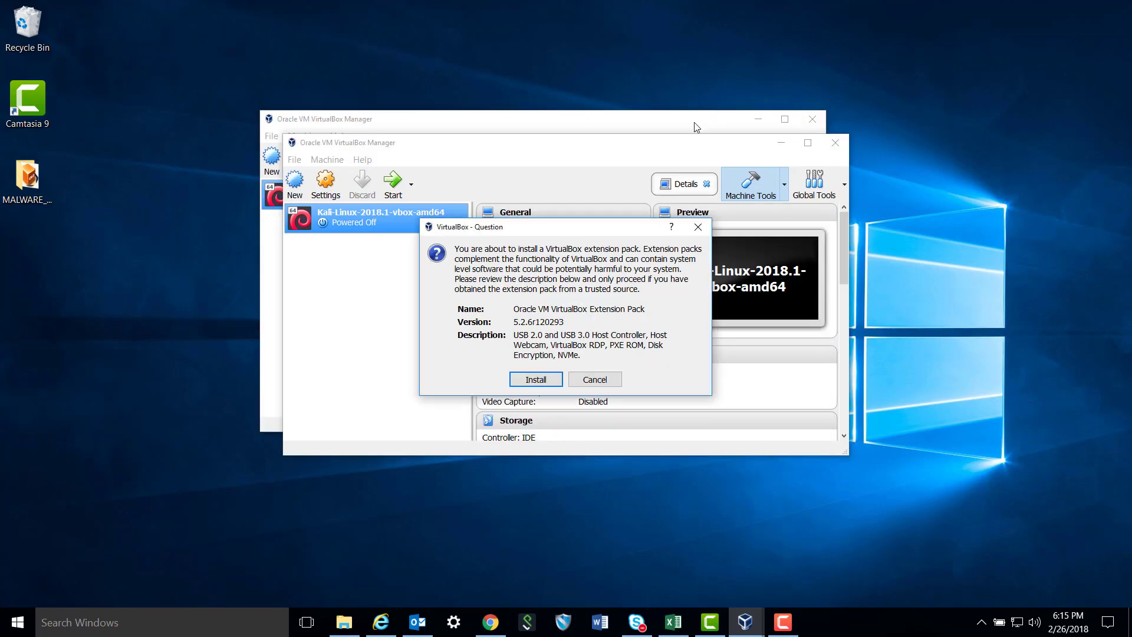
Step: Close the duplicate VirtualBox Manager window, then install the Oracle VM VirtualBox Extension Pack and accept its license
{"action": "left_click", "coordinate": [810, 123]}
{"action": "left_click", "coordinate": [813, 120]}
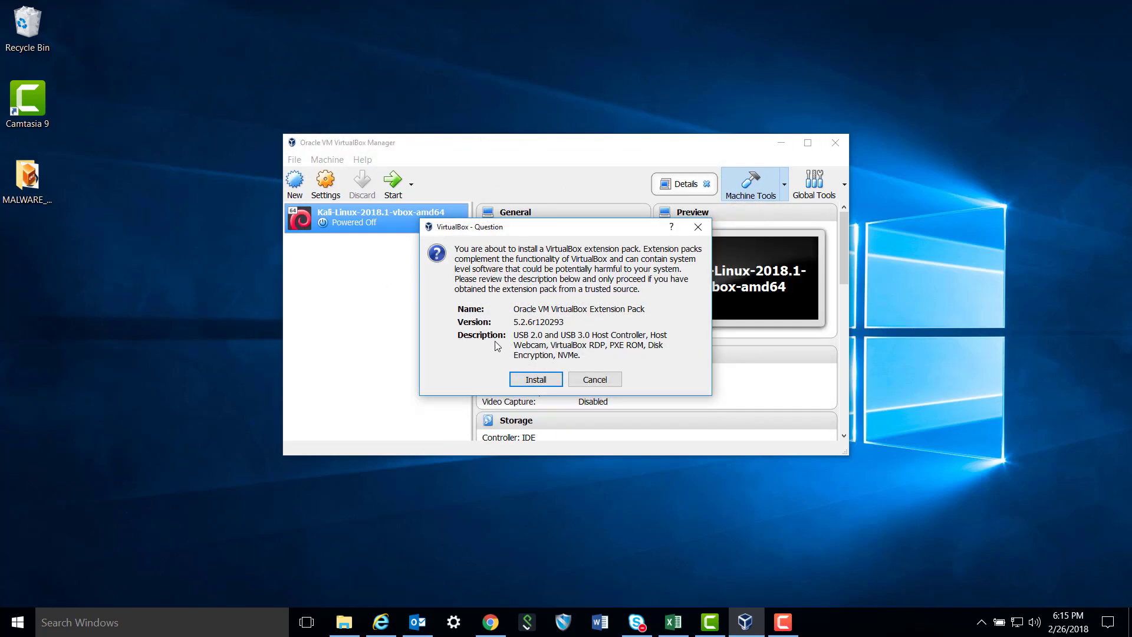
{"action": "left_click", "coordinate": [533, 381]}
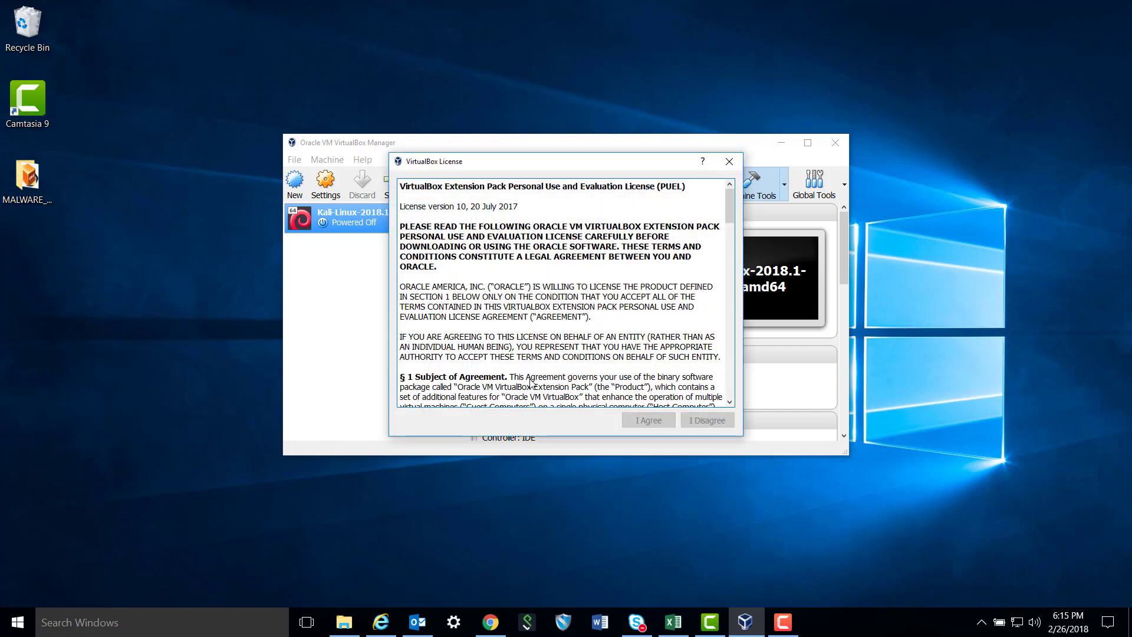
{"action": "left_click_drag", "start_coordinate": [730, 203], "coordinate": [730, 390]}
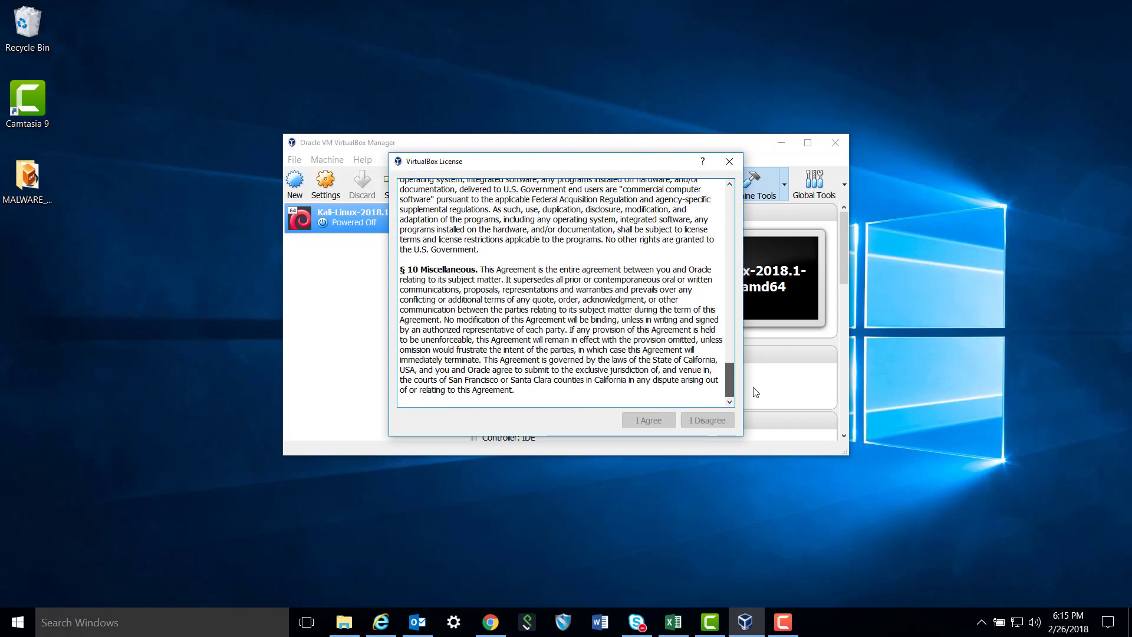
{"action": "left_click", "coordinate": [664, 423]}
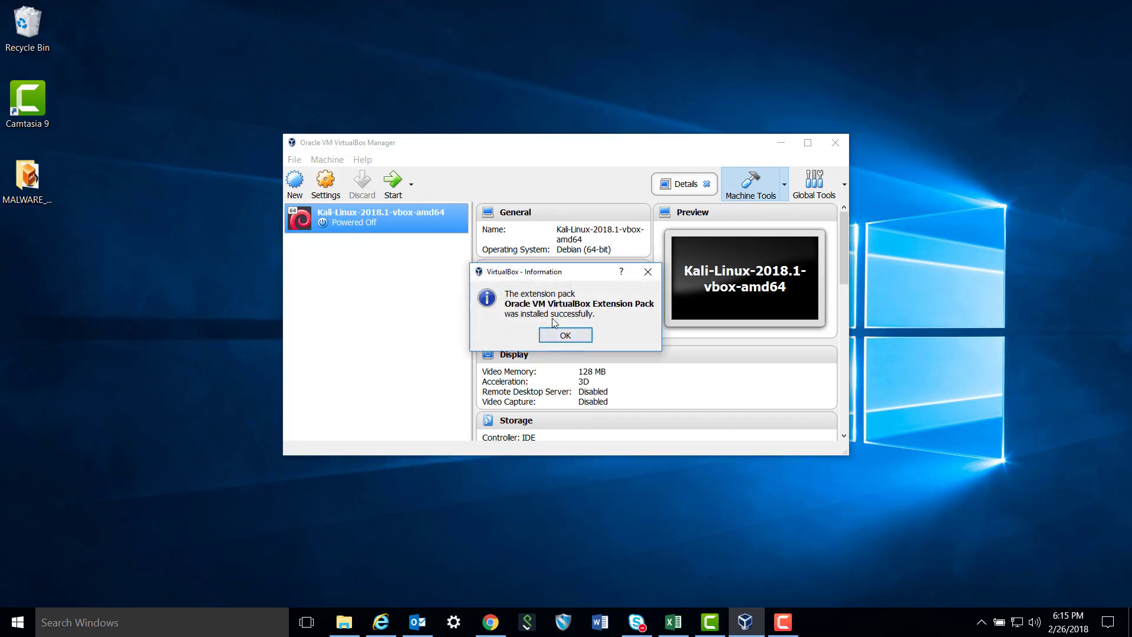
{"action": "left_click", "coordinate": [564, 335]}
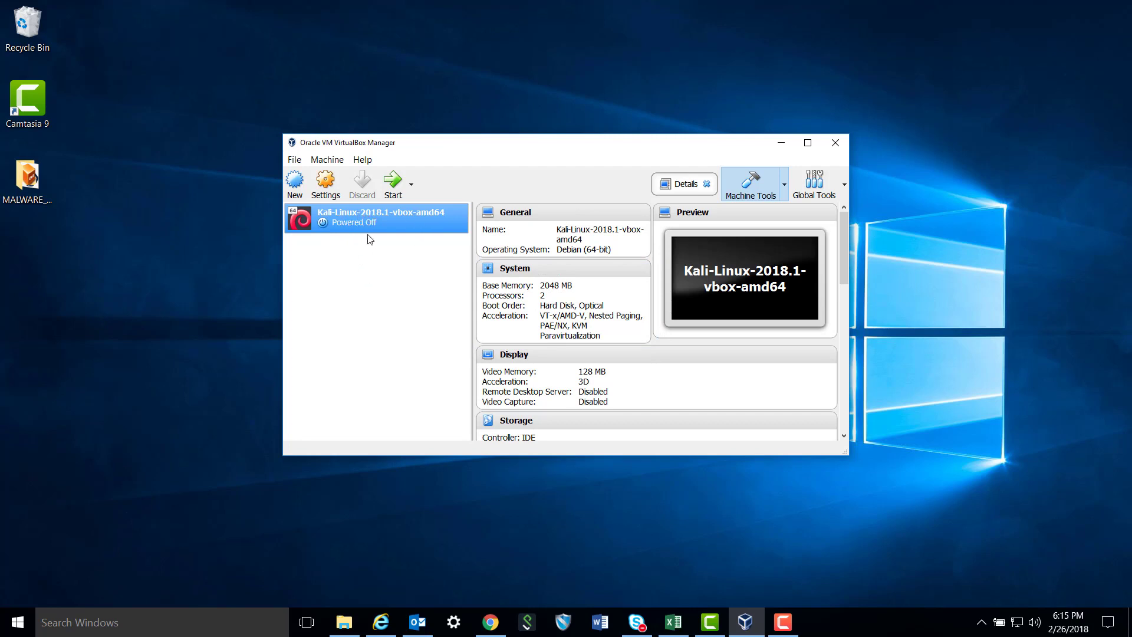
Step: Start the Kali-Linux-2018.1-vbox-amd64 virtual machine and dismiss its mouse pointer integration and keyboard capture notices
{"action": "left_click", "coordinate": [389, 184]}
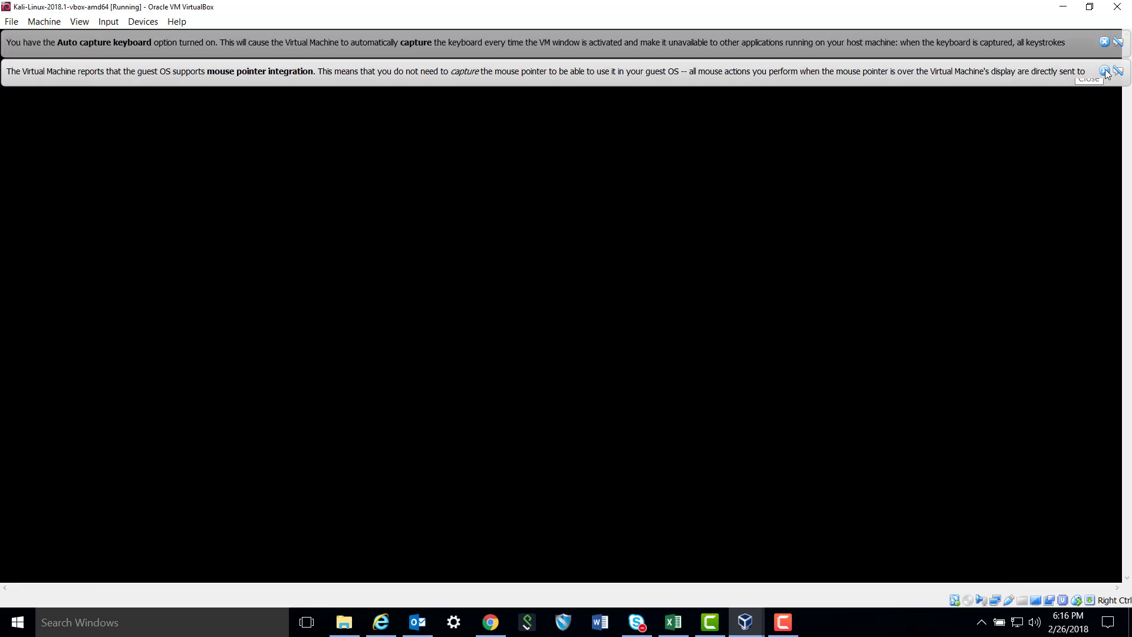
{"action": "left_click", "coordinate": [1104, 71]}
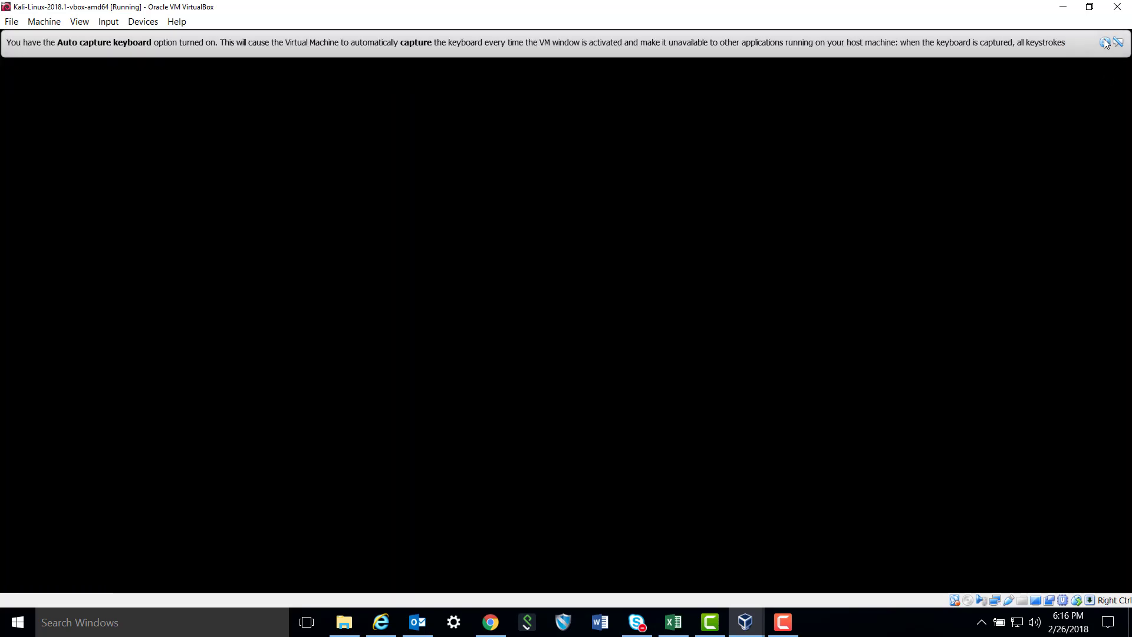
{"action": "left_click", "coordinate": [1105, 42]}
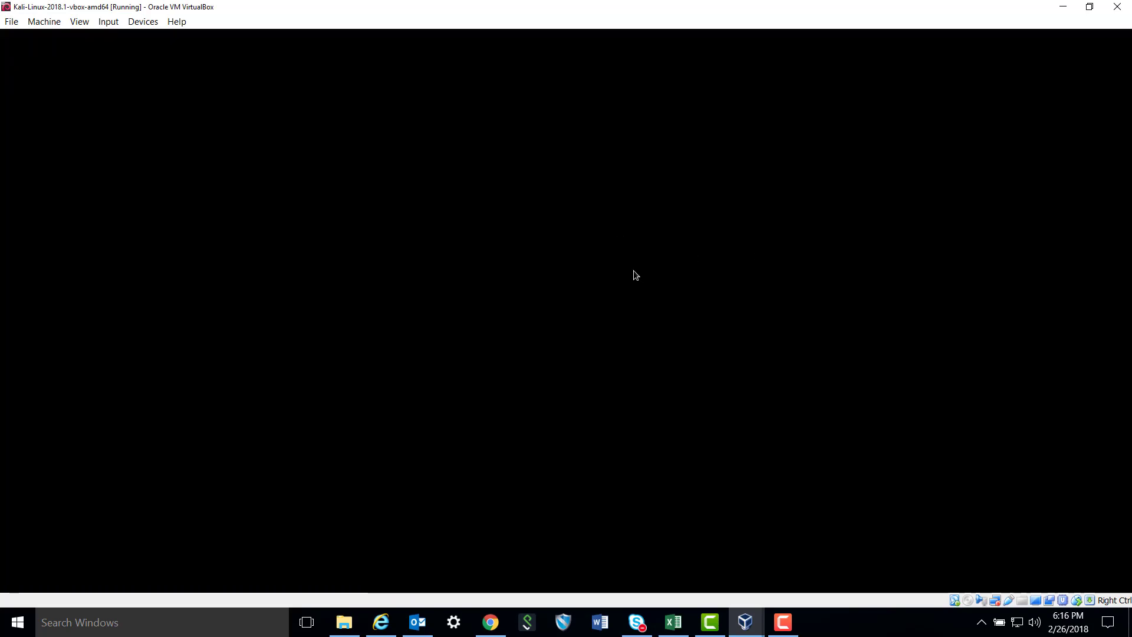